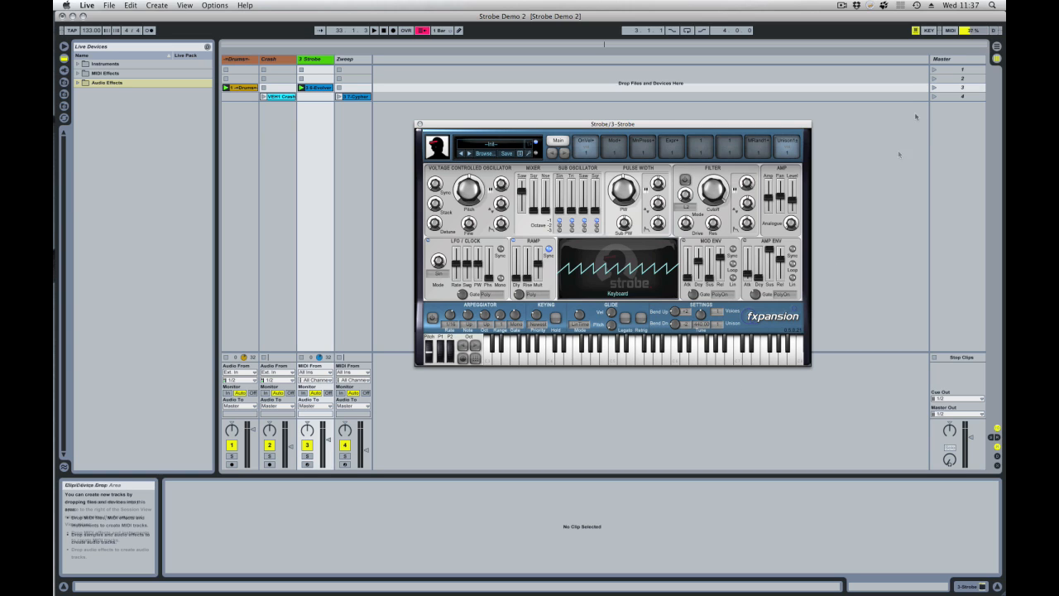
# Launch scene 3 to start playback and set the oscillator's main pitch to -12 semitones.
pyautogui.click(934, 88)
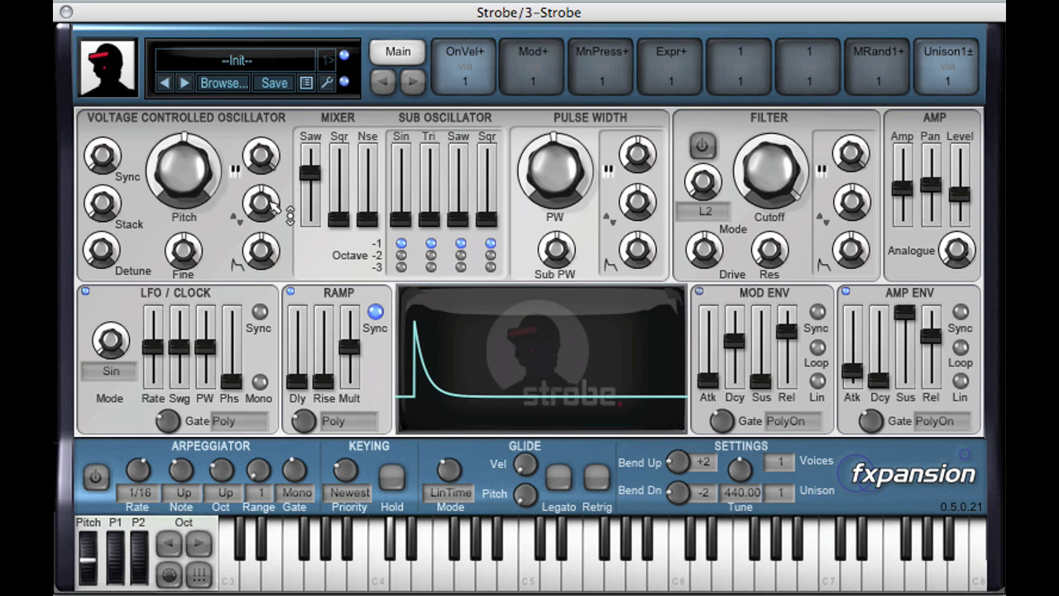
pyautogui.moveTo(179, 169)
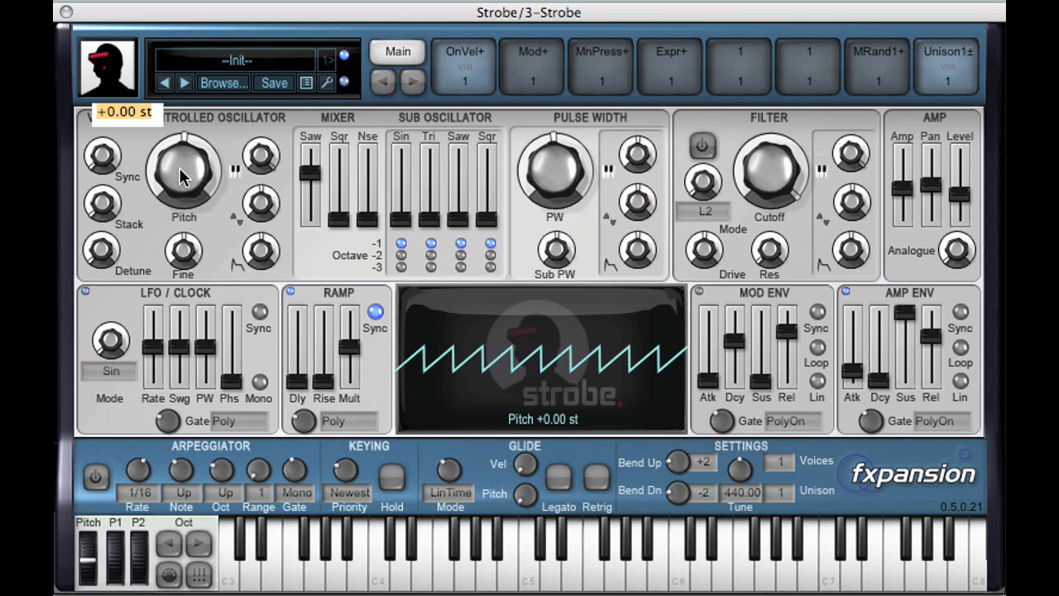
pyautogui.moveTo(179, 169); pyautogui.dragTo(190, 187)
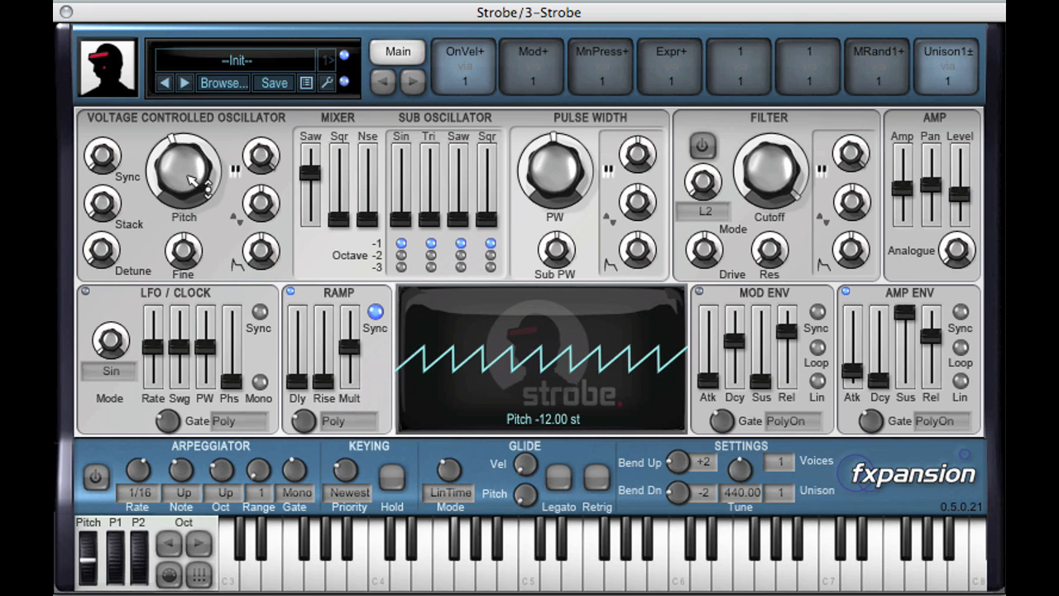
pyautogui.doubleClick(189, 177)
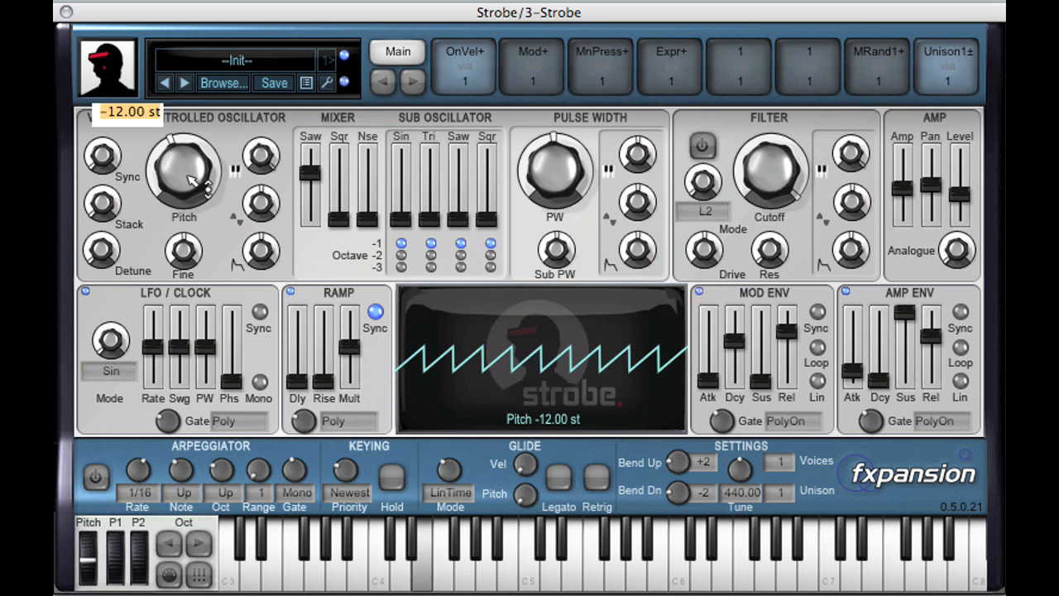
pyautogui.write('-12')
pyautogui.press('Return')
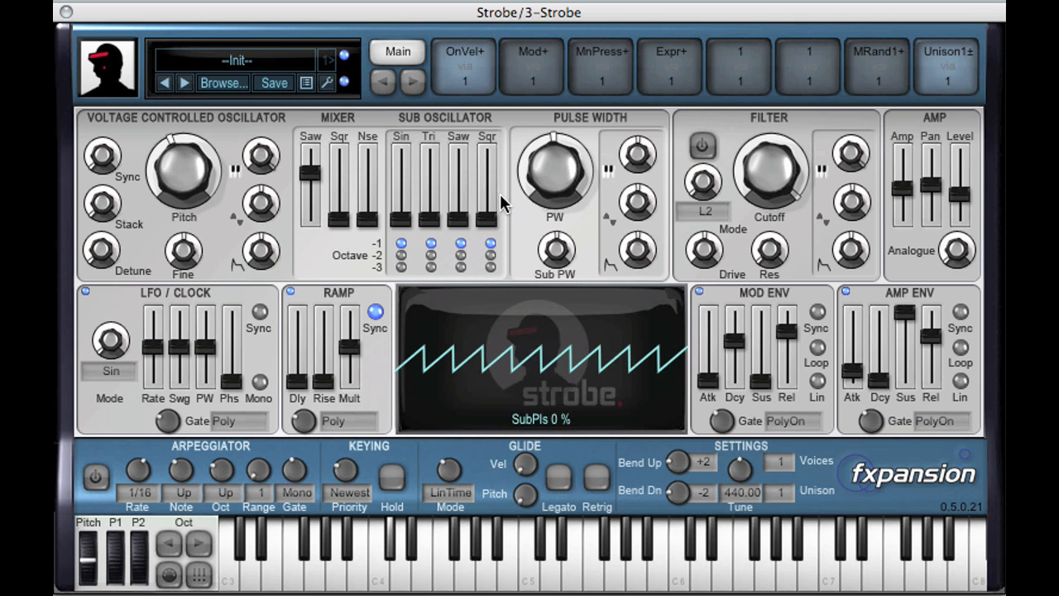
# Rebalance the oscillator mixer by lowering the saw level and raising the square level, with noise kept at zero.
pyautogui.moveTo(311, 177); pyautogui.dragTo(311, 167)
pyautogui.moveTo(339, 222); pyautogui.dragTo(317, 237)
pyautogui.moveTo(339, 176); pyautogui.dragTo(341, 172)
pyautogui.moveTo(367, 220); pyautogui.dragTo(338, 171)
pyautogui.click(340, 168)
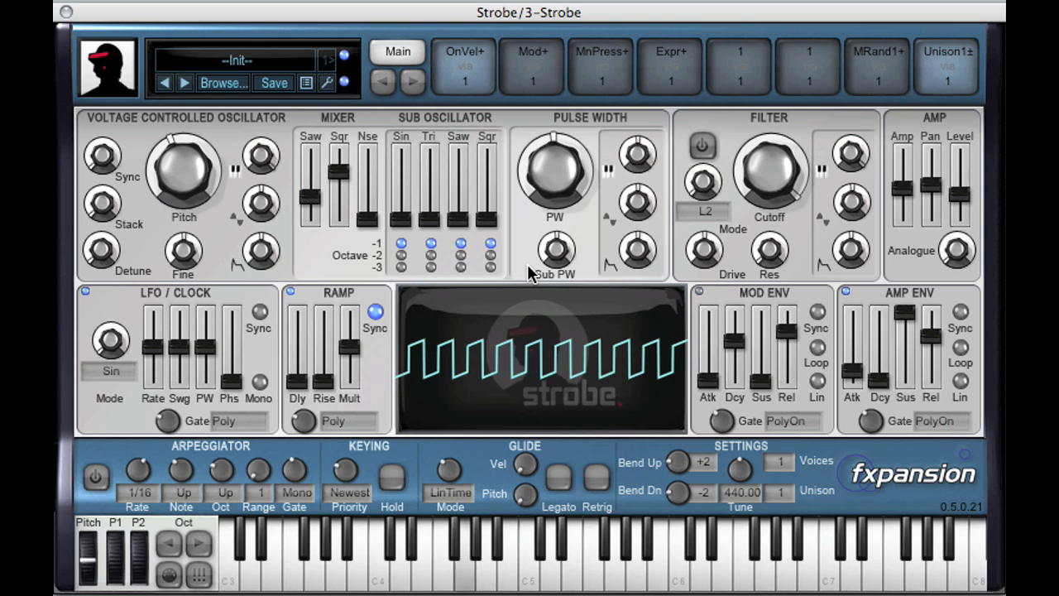
# Raise the square sub-oscillator to slightly above 43%, auditioning octaves -3 and -2 before returning it to -1.
pyautogui.moveTo(488, 216); pyautogui.dragTo(508, 187)
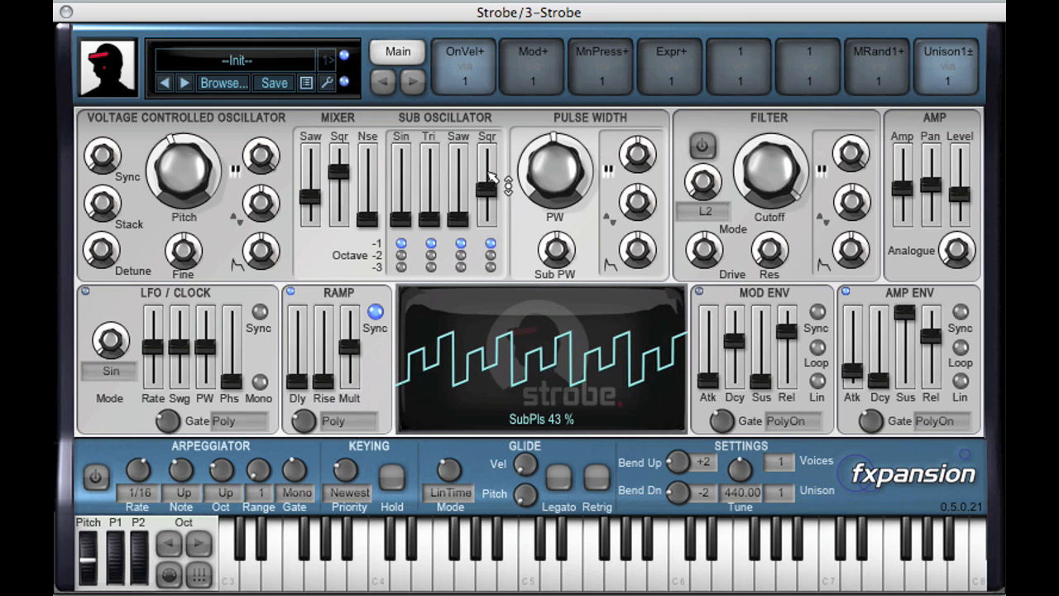
pyautogui.click(492, 267)
pyautogui.click(491, 257)
pyautogui.click(491, 244)
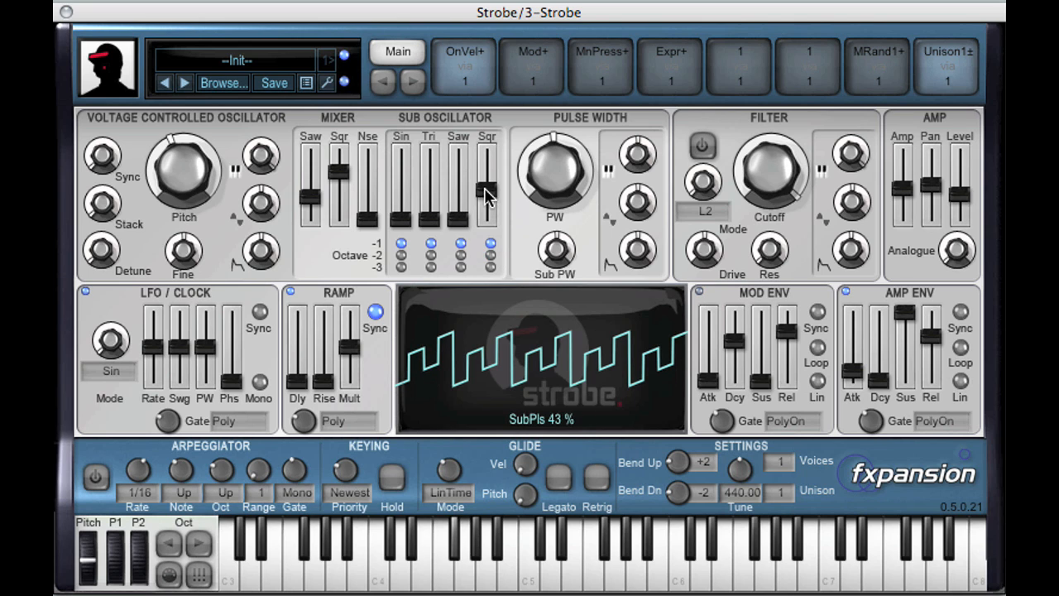
pyautogui.moveTo(489, 193); pyautogui.dragTo(491, 188)
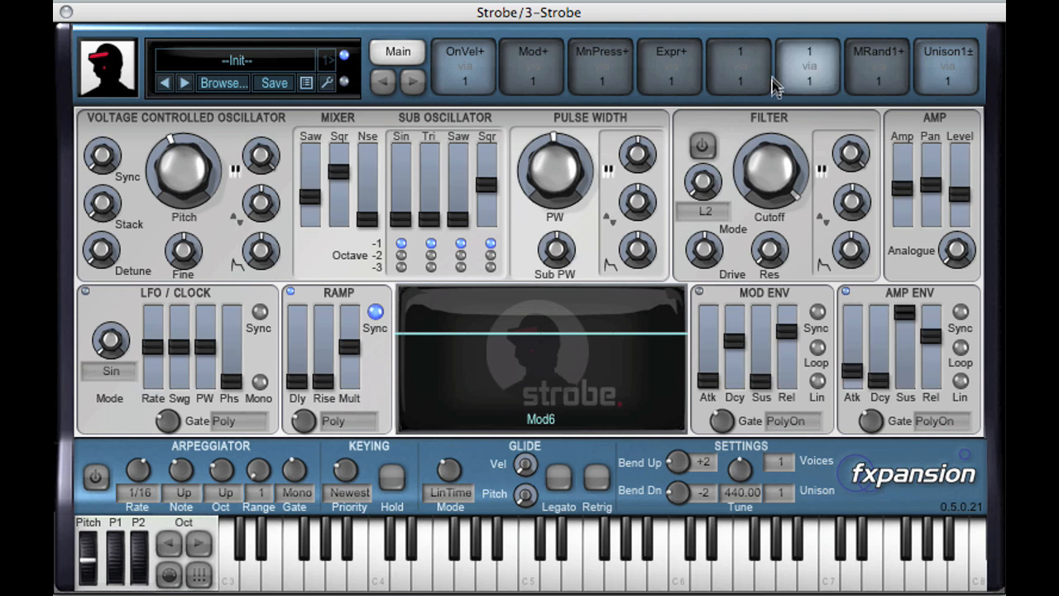
# Turn on the filter with a lower cutoff and more resonance, and raise the amp level to about -2.8 dB.
pyautogui.click(709, 140)
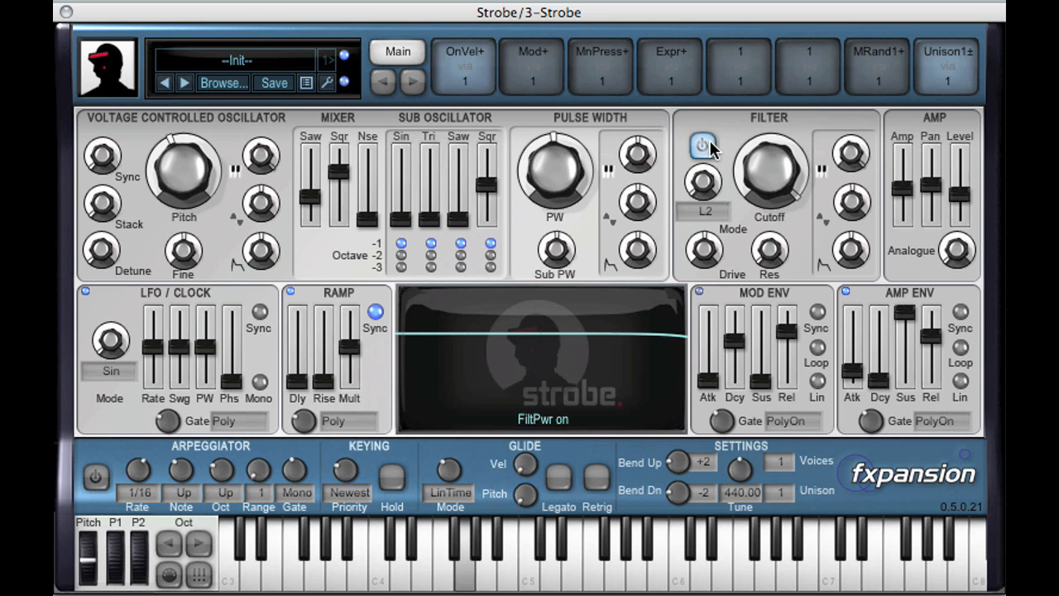
pyautogui.moveTo(799, 154)
pyautogui.mouseDown()
pyautogui.moveTo(778, 187)
pyautogui.moveTo(790, 328)
pyautogui.moveTo(827, 298)
pyautogui.moveTo(804, 166)
pyautogui.mouseUp()
pyautogui.moveTo(781, 240); pyautogui.dragTo(784, 317)
pyautogui.moveTo(963, 188); pyautogui.dragTo(971, 185)
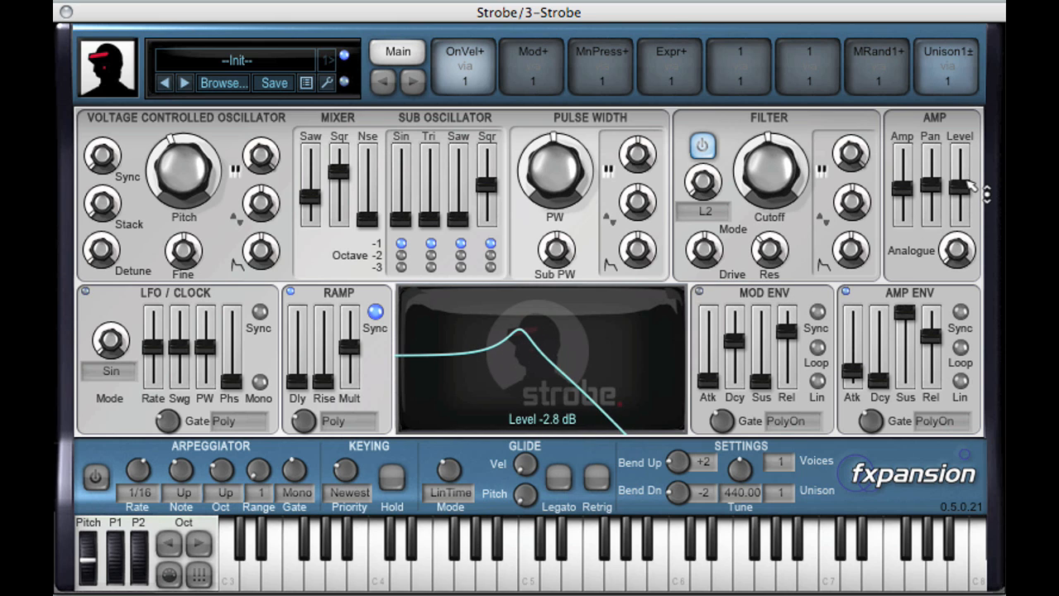
# Try the high-pass filter modes H4 and H2 while sweeping the cutoff down to about -48 semitones.
pyautogui.moveTo(773, 180); pyautogui.dragTo(720, 124)
pyautogui.moveTo(703, 181); pyautogui.dragTo(705, 207)
pyautogui.moveTo(771, 170); pyautogui.dragTo(774, 304)
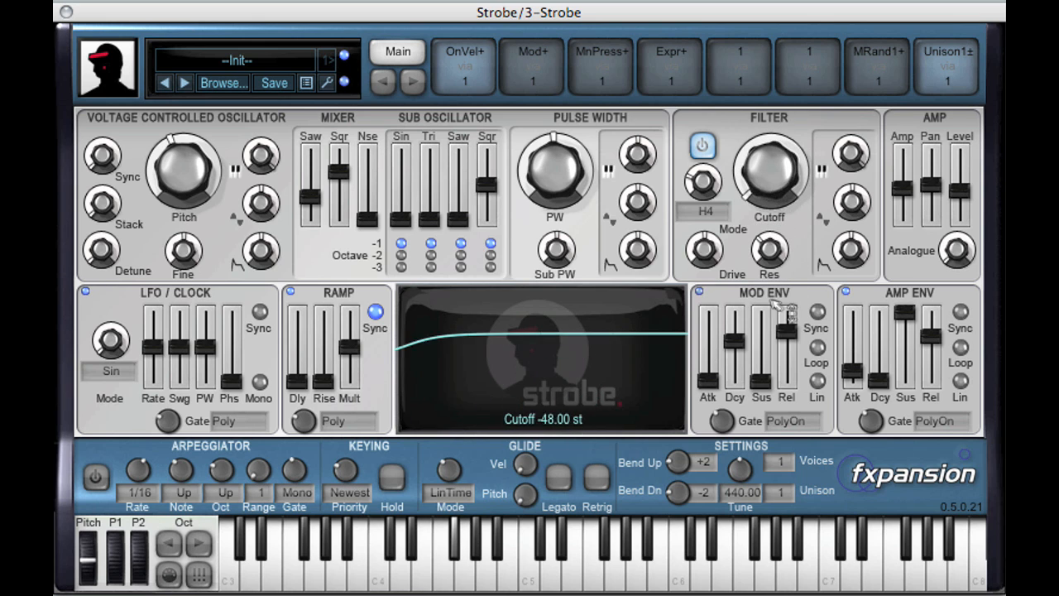
pyautogui.moveTo(774, 213); pyautogui.dragTo(703, 192)
pyautogui.moveTo(770, 174); pyautogui.dragTo(748, 269)
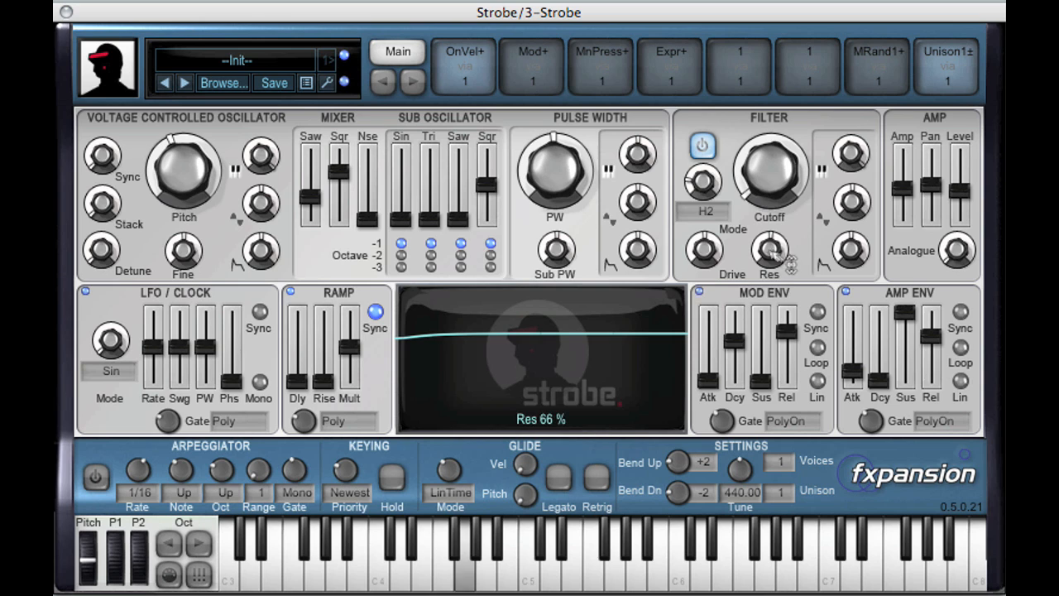
# Switch the filter to L4 mode, with the cutoff raised and the resonance reduced.
pyautogui.moveTo(700, 208); pyautogui.dragTo(726, 239)
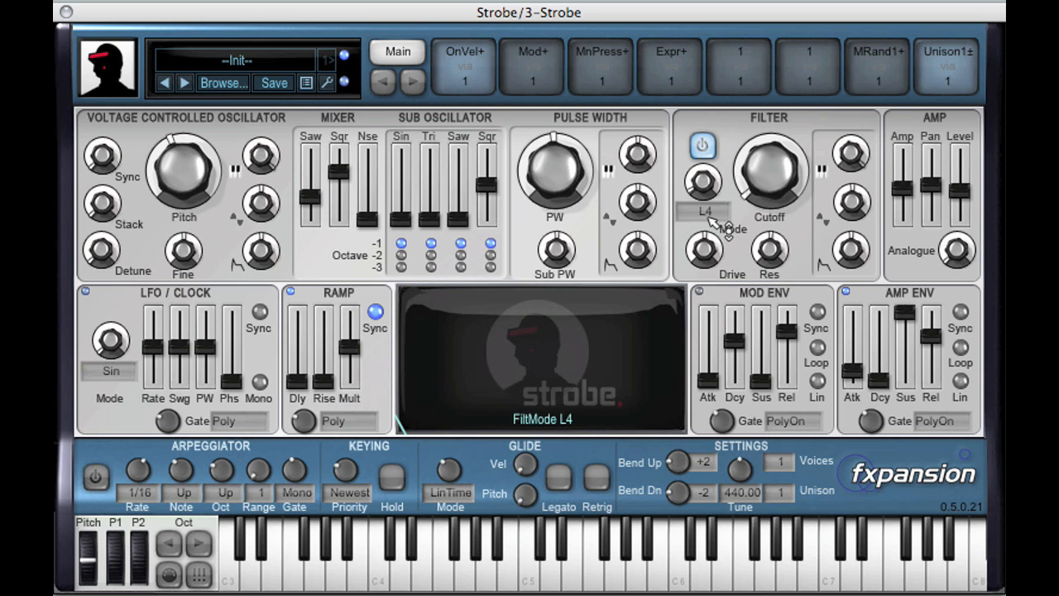
pyautogui.moveTo(787, 171); pyautogui.dragTo(786, 150)
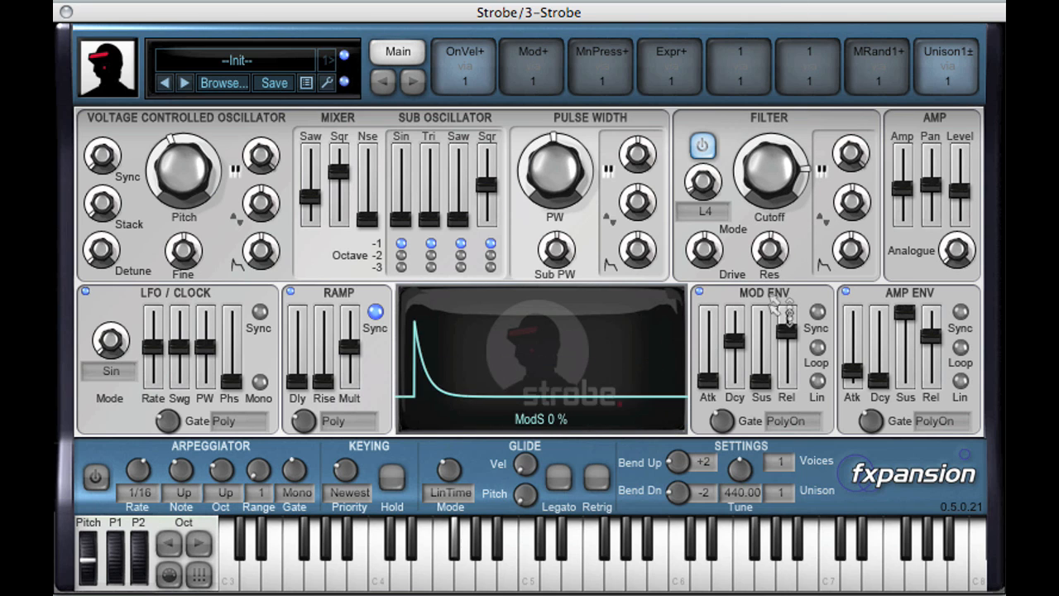
pyautogui.moveTo(775, 259); pyautogui.dragTo(778, 313)
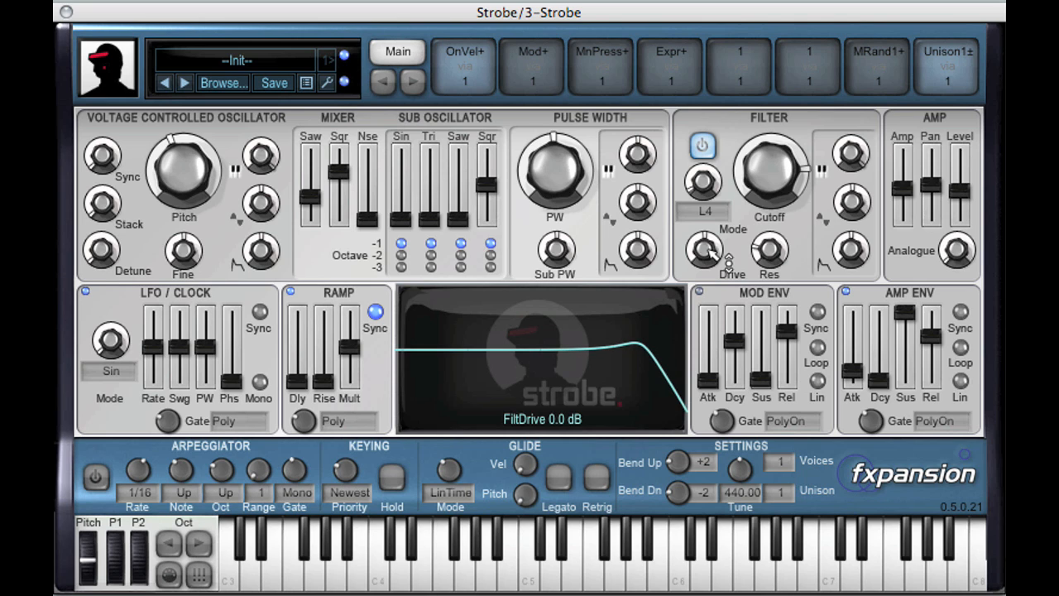
# Raise the filter drive to about 17 dB and lower the amp level to compensate.
pyautogui.moveTo(728, 260); pyautogui.dragTo(727, 255)
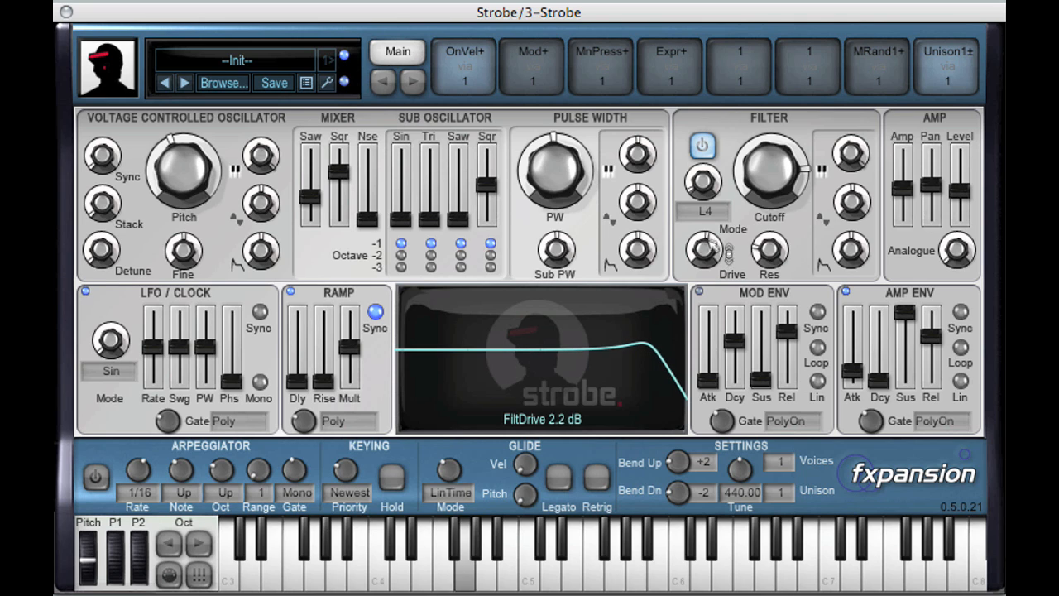
pyautogui.moveTo(709, 218); pyautogui.dragTo(712, 206)
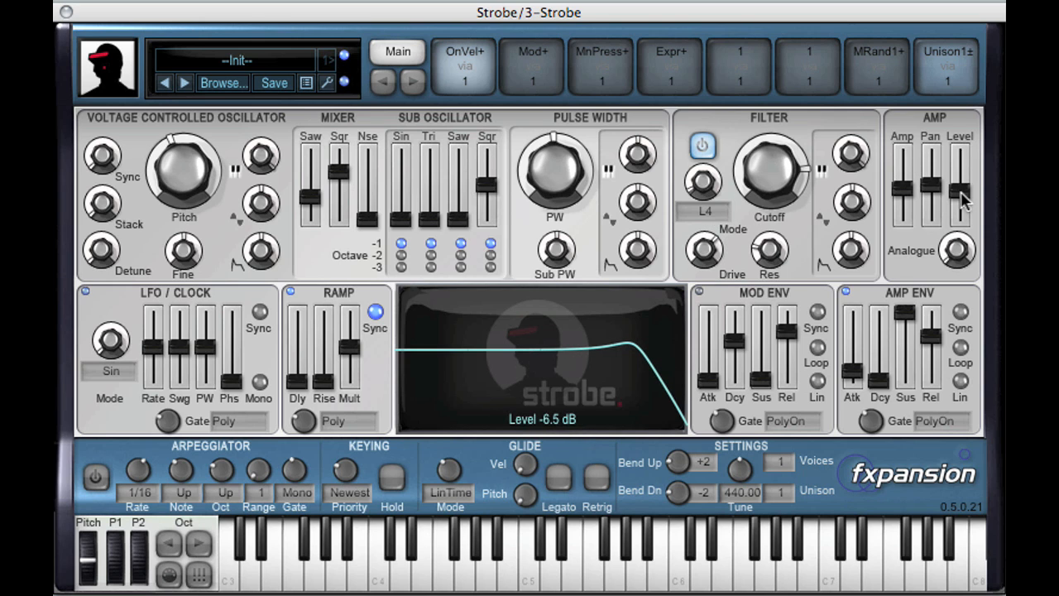
pyautogui.moveTo(963, 211); pyautogui.dragTo(965, 212)
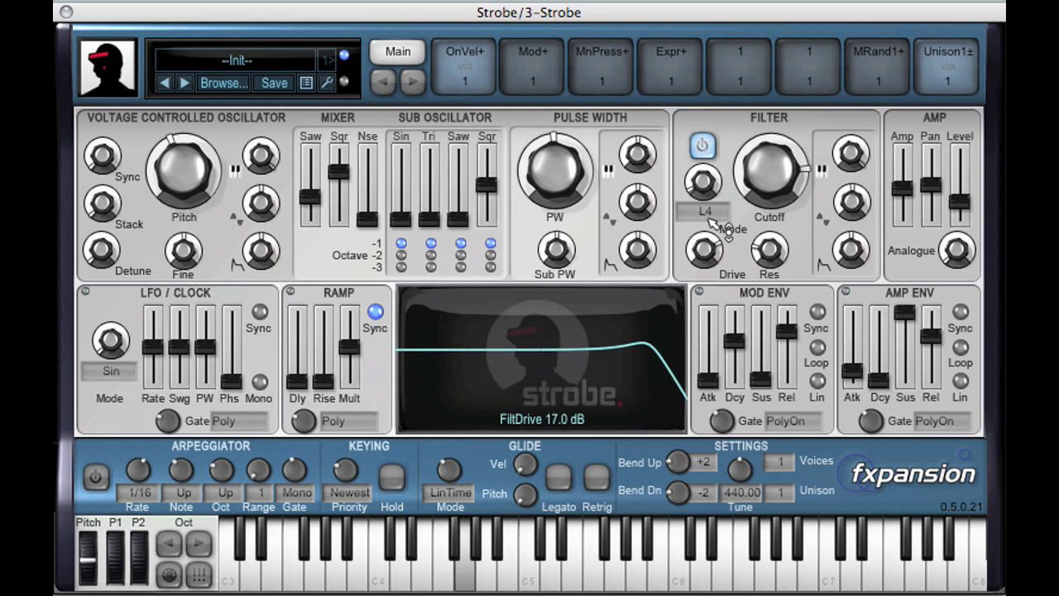
pyautogui.moveTo(962, 202); pyautogui.dragTo(959, 208)
# Sweep the filter cutoff down and back up while adjusting the filter drive around 19 dB.
pyautogui.moveTo(773, 170); pyautogui.dragTo(725, 240)
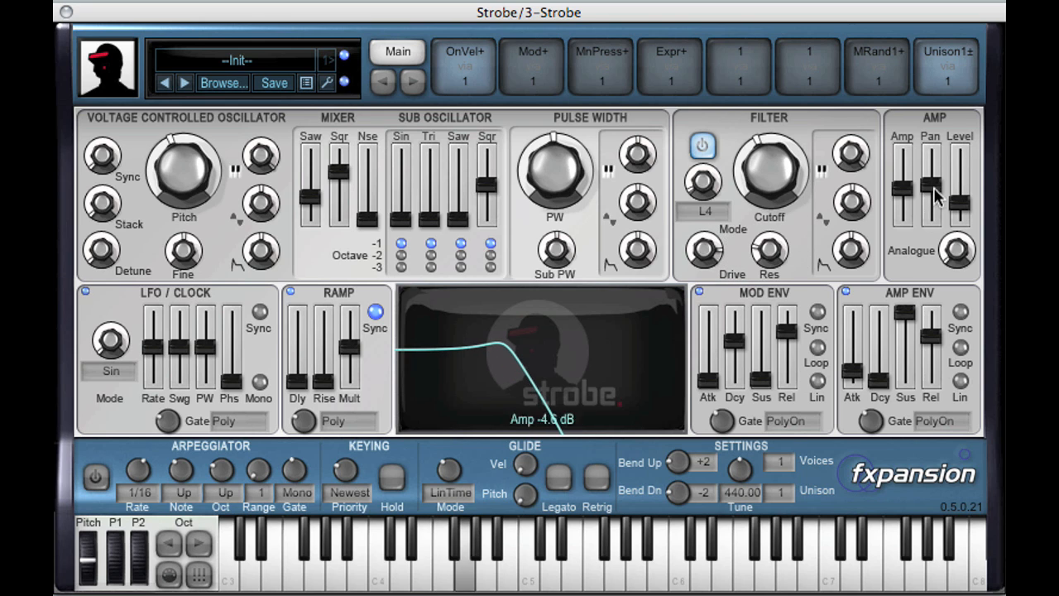
pyautogui.moveTo(788, 189)
pyautogui.mouseDown()
pyautogui.moveTo(778, 109)
pyautogui.moveTo(771, 217)
pyautogui.moveTo(779, 181)
pyautogui.mouseUp()
pyautogui.moveTo(720, 257); pyautogui.dragTo(725, 279)
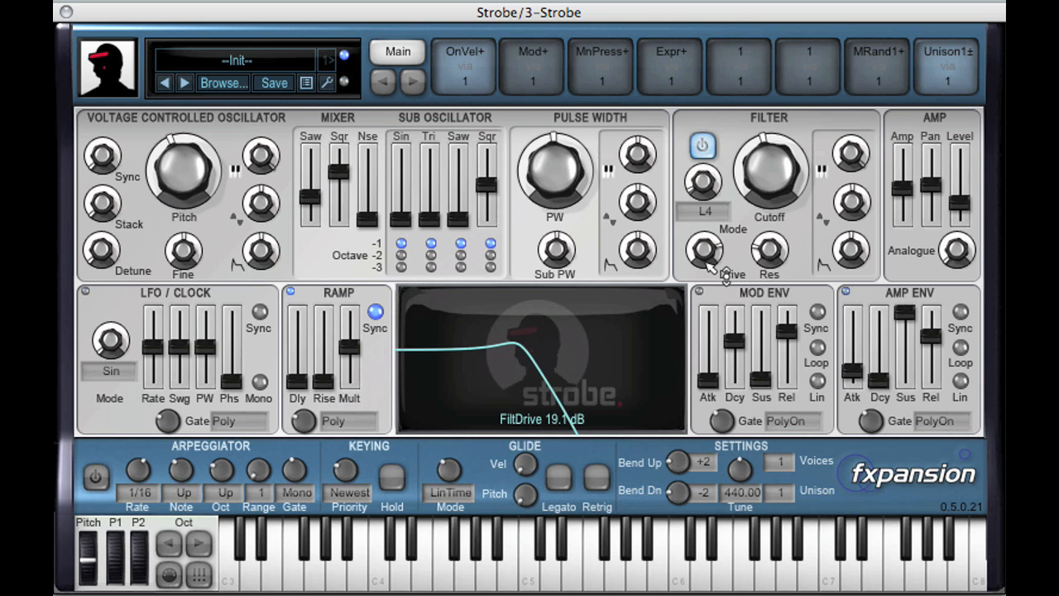
pyautogui.moveTo(957, 203)
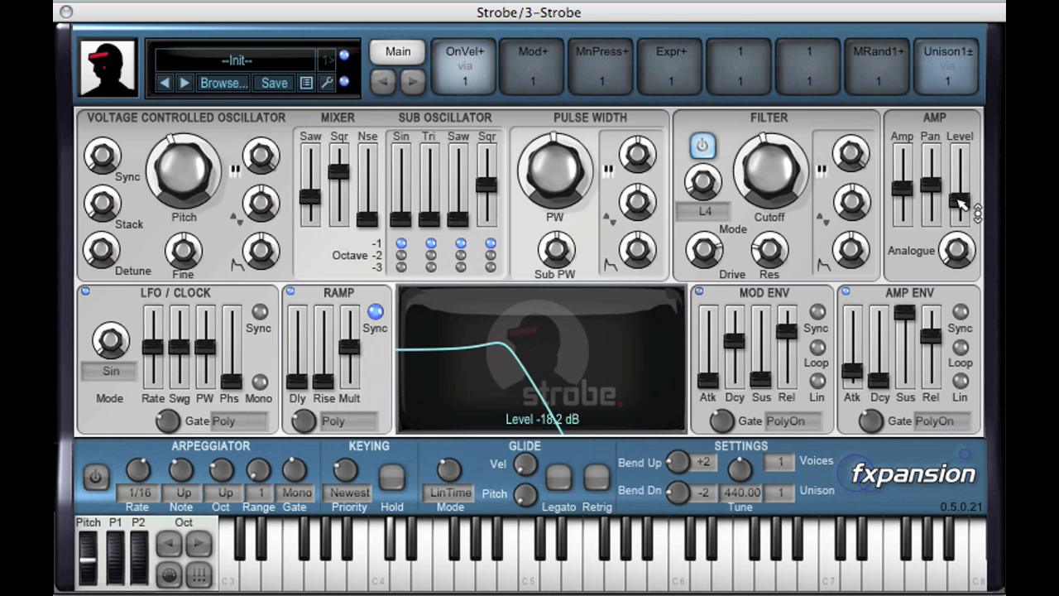
pyautogui.moveTo(720, 258); pyautogui.dragTo(709, 291)
pyautogui.moveTo(768, 167); pyautogui.dragTo(773, 117)
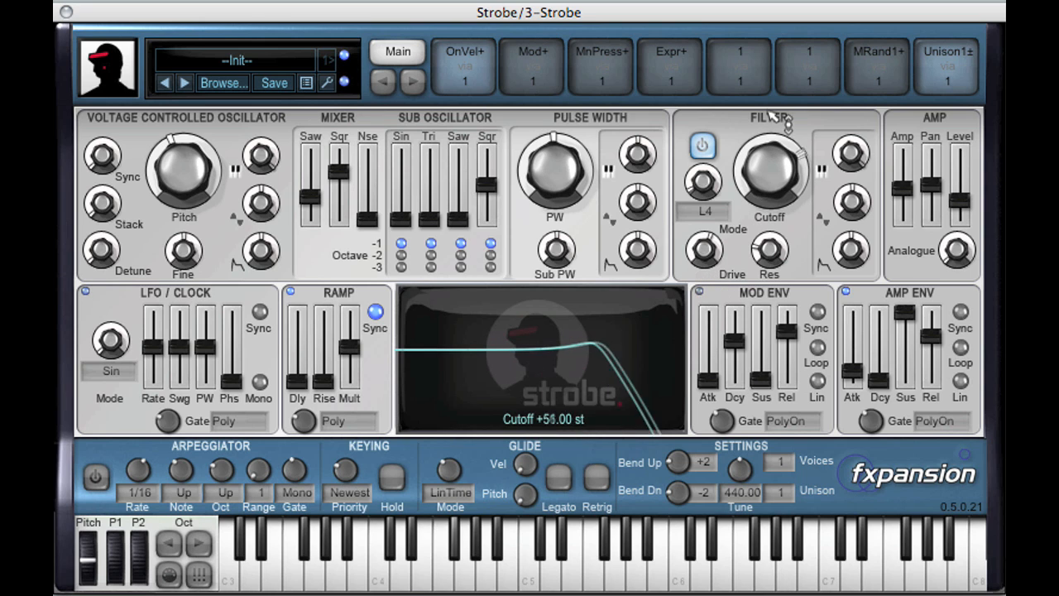
# Trim the amp output level and adjust the mod envelope's depth on the filter cutoff.
pyautogui.moveTo(968, 211)
pyautogui.moveTo(968, 195); pyautogui.dragTo(969, 197)
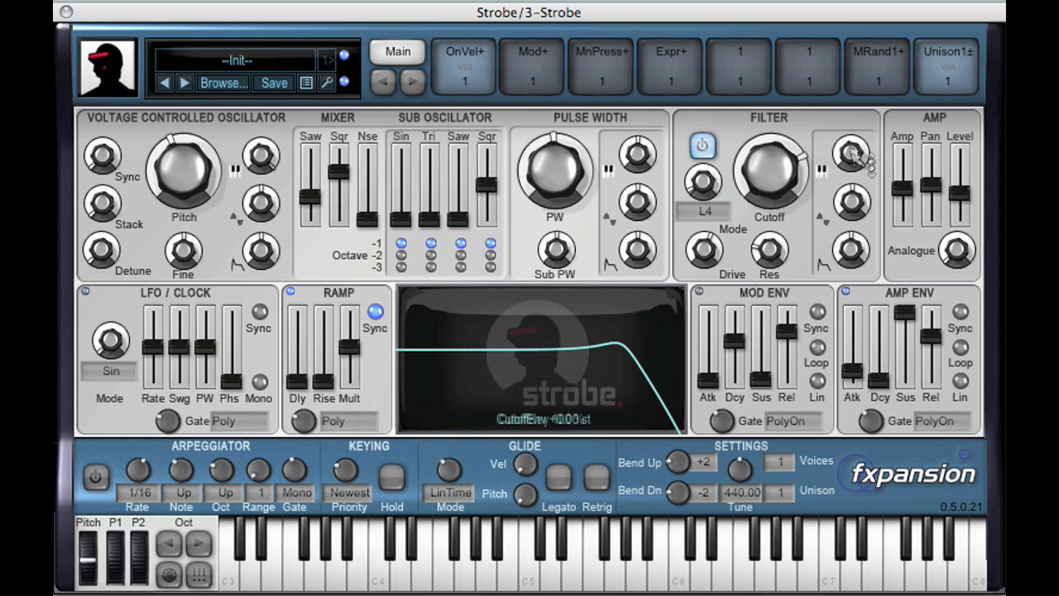
pyautogui.moveTo(851, 252); pyautogui.dragTo(800, 252)
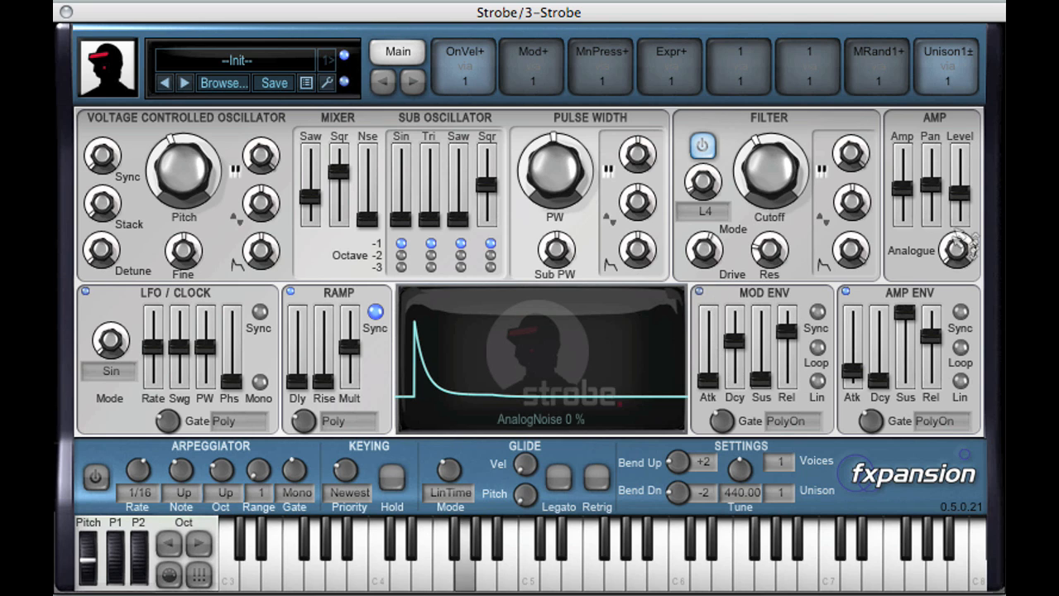
pyautogui.moveTo(960, 201); pyautogui.dragTo(962, 202)
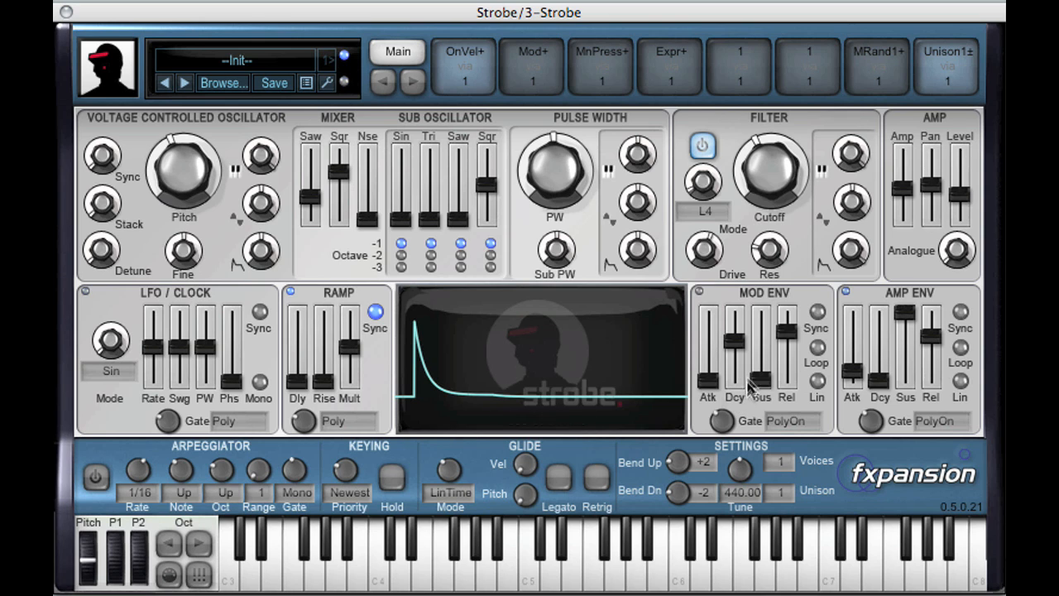
# Shorten and lengthen the mod envelope's decay and compare its linear and curved shapes, ending with linear off.
pyautogui.moveTo(742, 348); pyautogui.dragTo(742, 355)
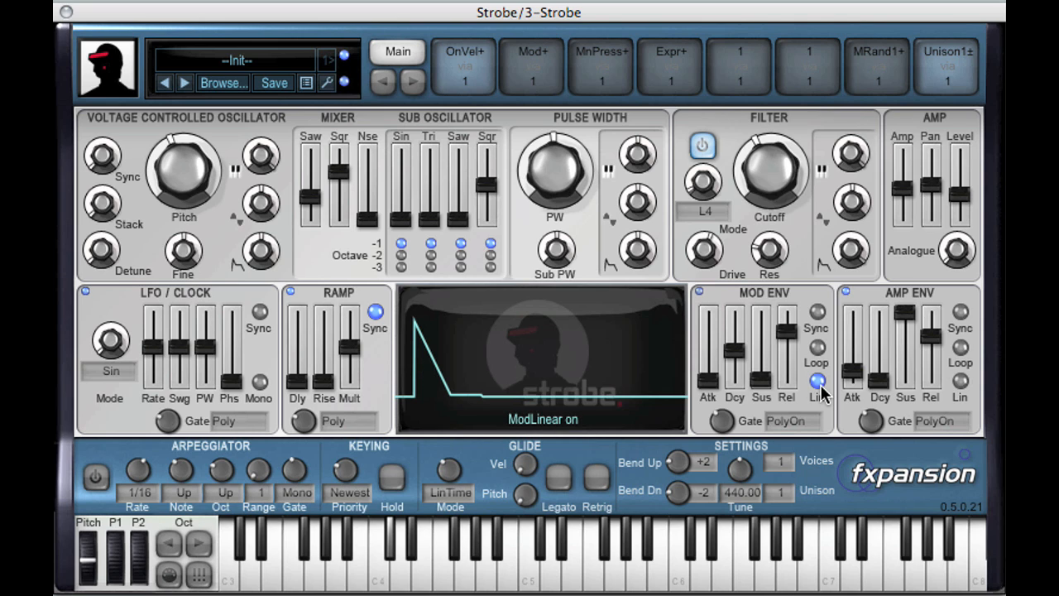
pyautogui.moveTo(740, 360); pyautogui.dragTo(745, 348)
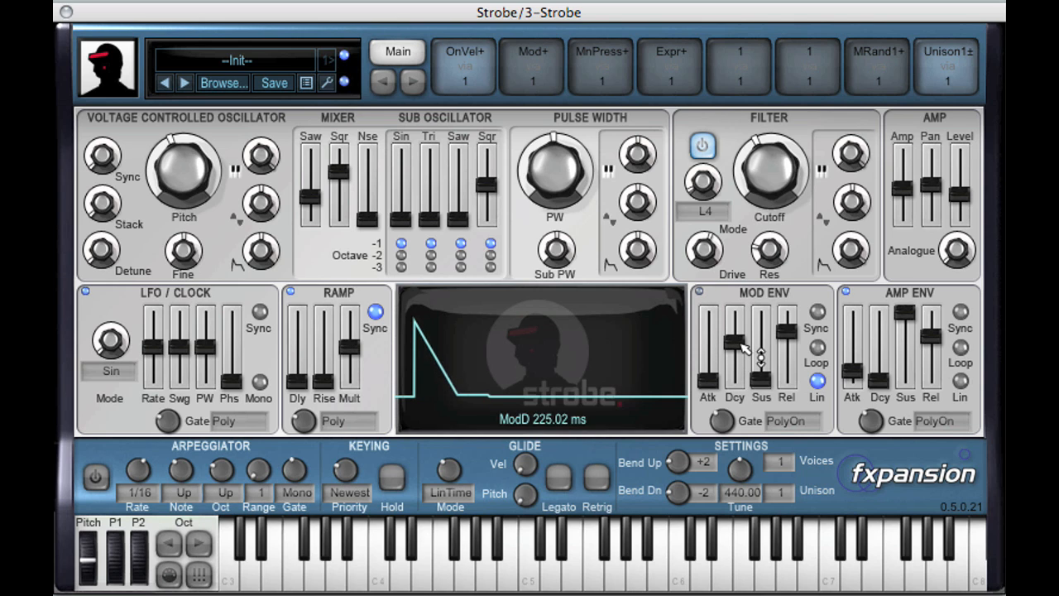
pyautogui.click(818, 381)
pyautogui.click(818, 382)
pyautogui.click(817, 383)
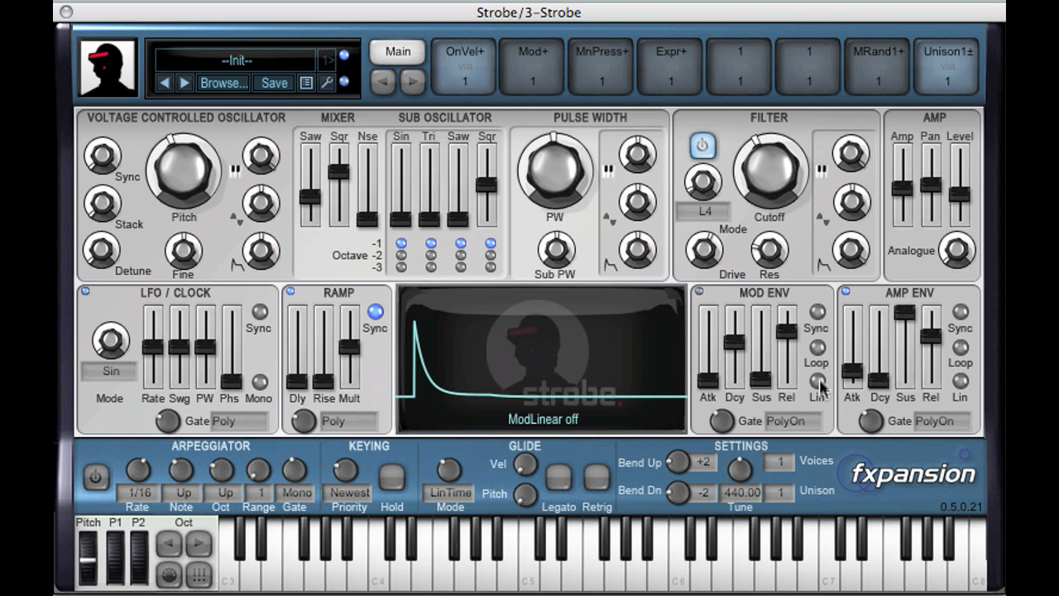
# Enable tempo sync on the mod envelope and try decay note values such as 1/16d, ending on a longer decay.
pyautogui.click(817, 311)
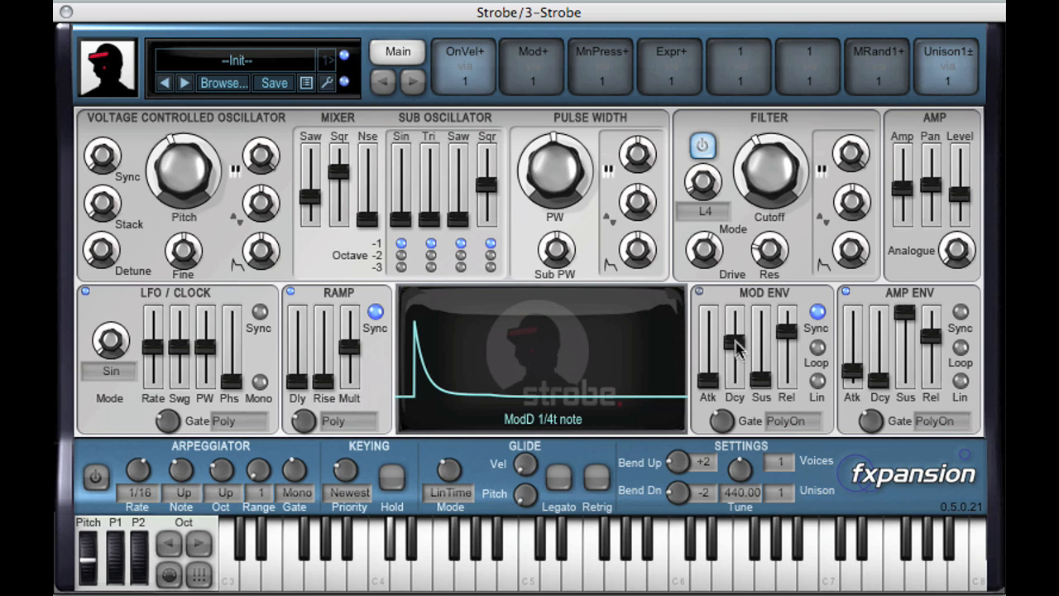
pyautogui.moveTo(740, 350); pyautogui.dragTo(743, 353)
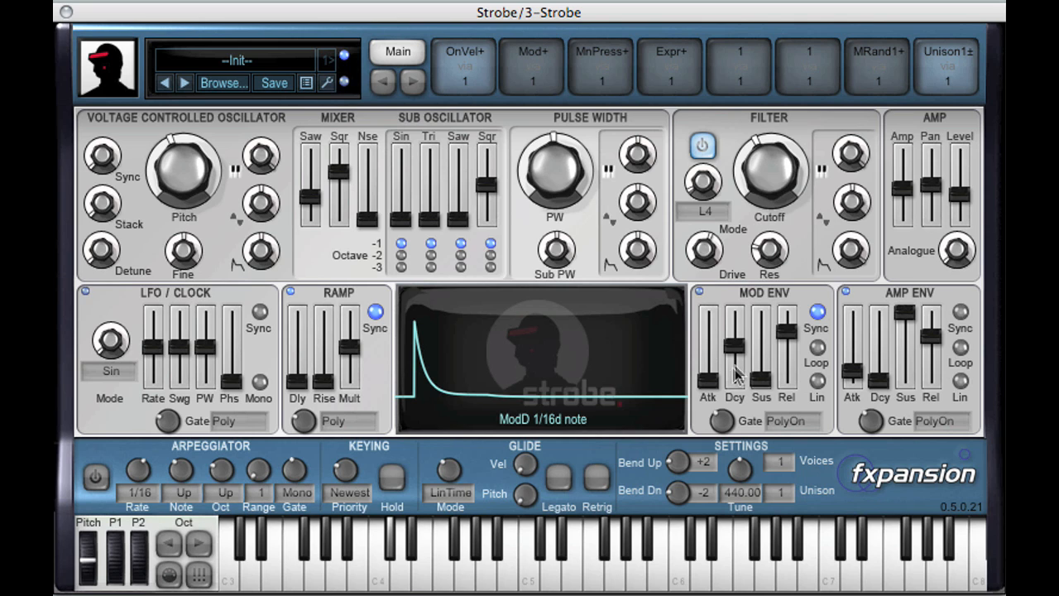
pyautogui.moveTo(740, 348); pyautogui.dragTo(743, 341)
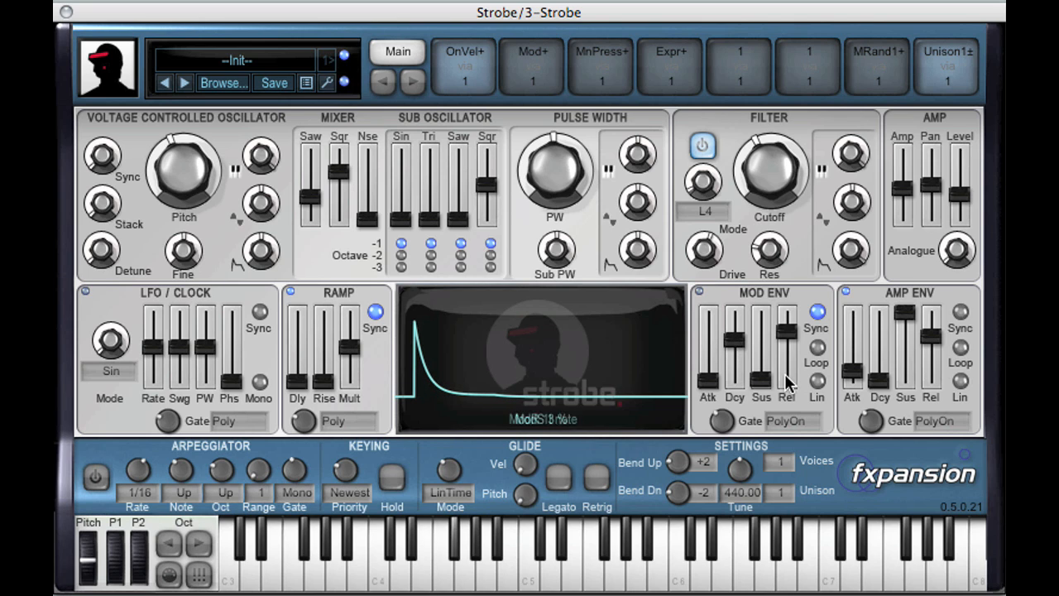
# Set the mod envelope's attack to a 1/4 note and audition the linear shape, ending with linear off.
pyautogui.click(819, 381)
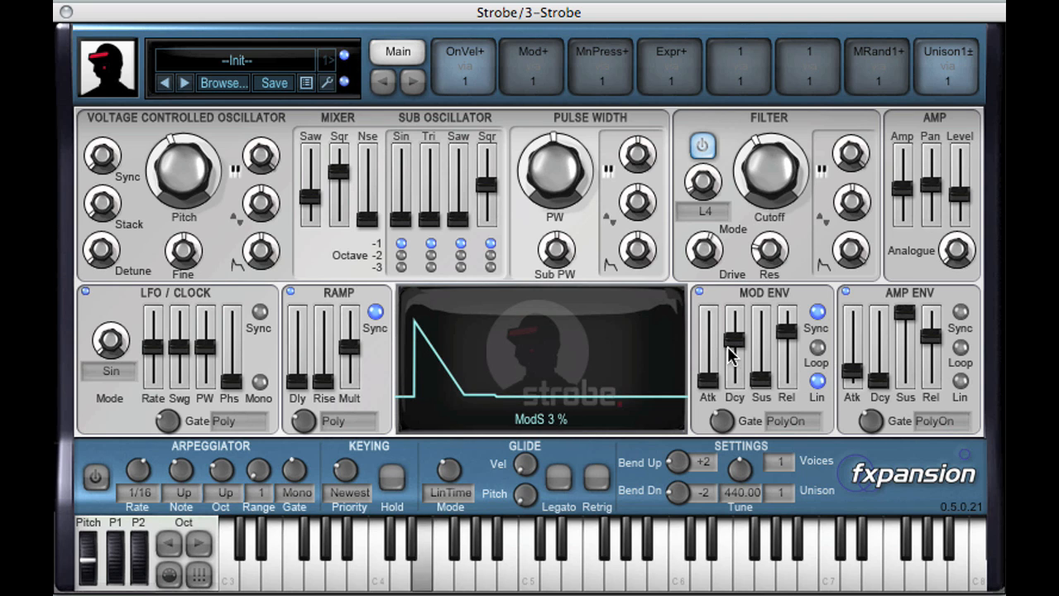
pyautogui.moveTo(708, 380); pyautogui.dragTo(723, 329)
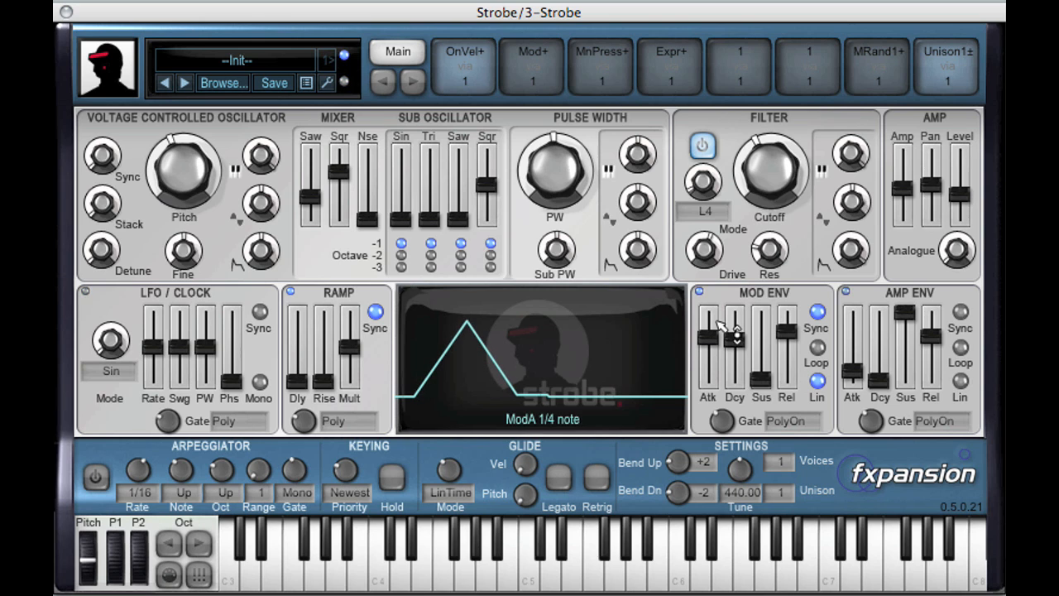
pyautogui.click(821, 385)
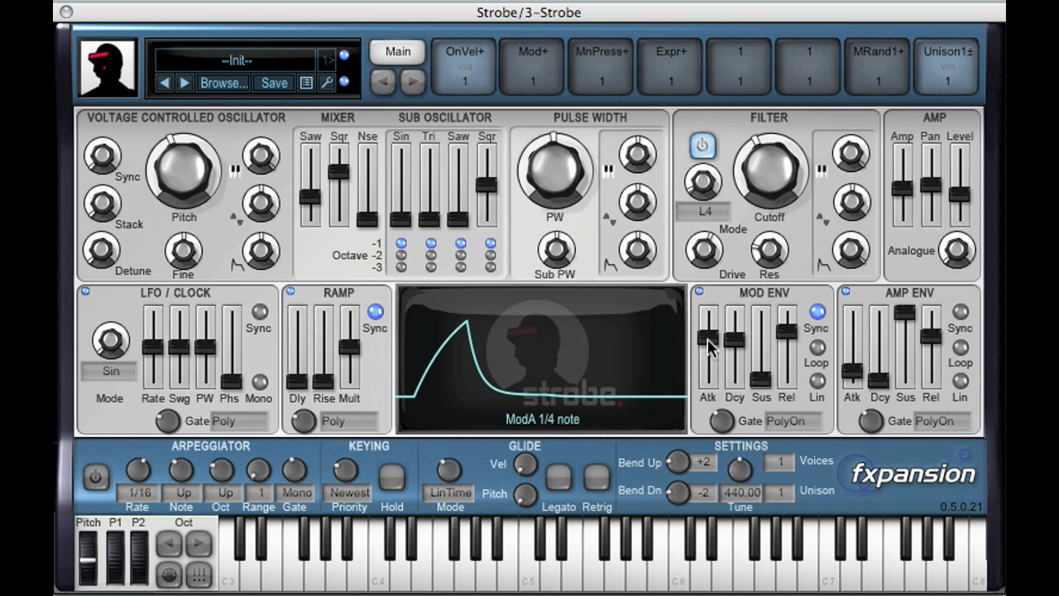
# Shorten the mod envelope's attack to its minimum, turn on its loop, and try slightly different tempo-synced decay lengths.
pyautogui.moveTo(709, 345); pyautogui.dragTo(713, 377)
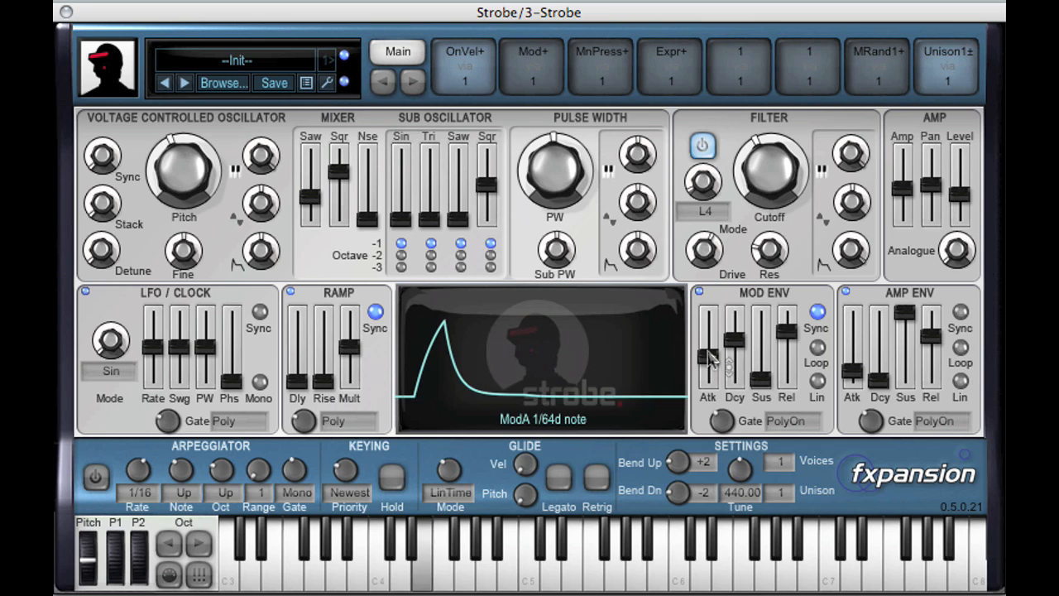
pyautogui.moveTo(708, 356); pyautogui.dragTo(708, 387)
pyautogui.click(817, 348)
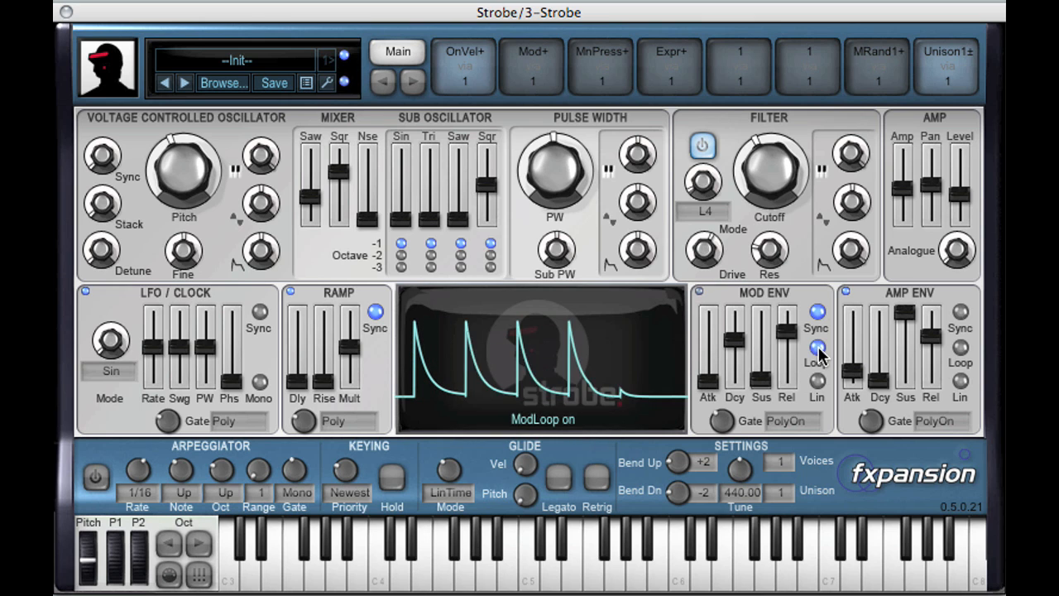
pyautogui.moveTo(748, 341); pyautogui.dragTo(746, 348)
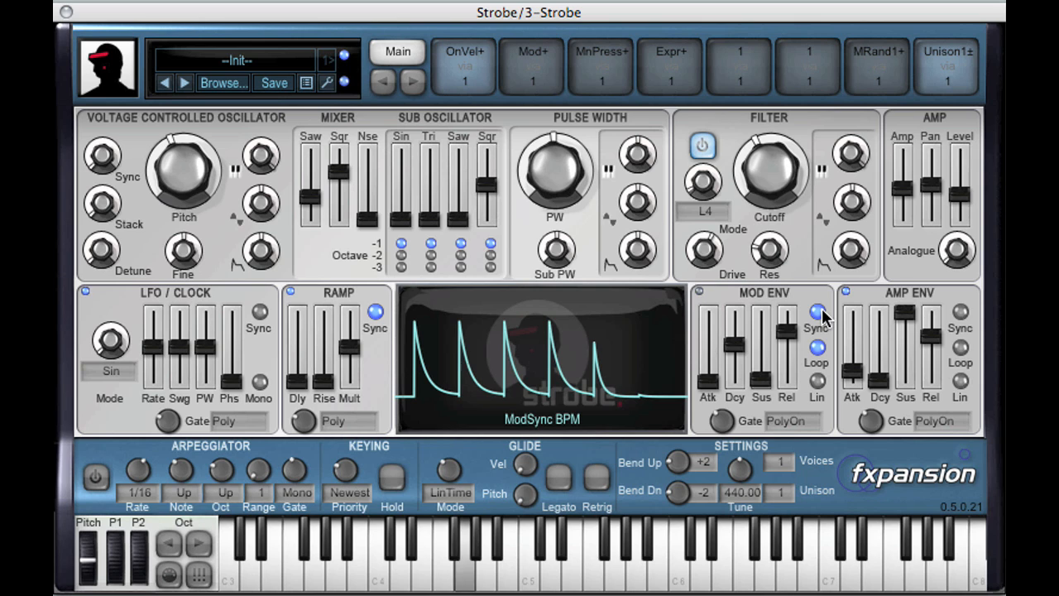
pyautogui.moveTo(739, 355); pyautogui.dragTo(742, 351)
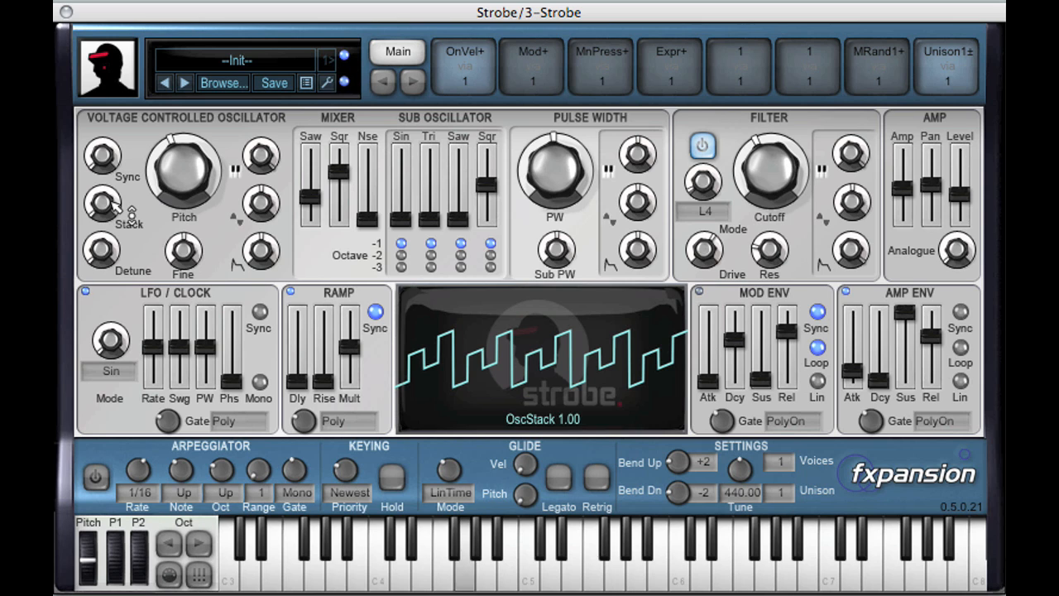
# Raise the oscillator stack to about 1.96 and the oscillator detune to about +0.38 st.
pyautogui.moveTo(123, 212); pyautogui.dragTo(117, 195)
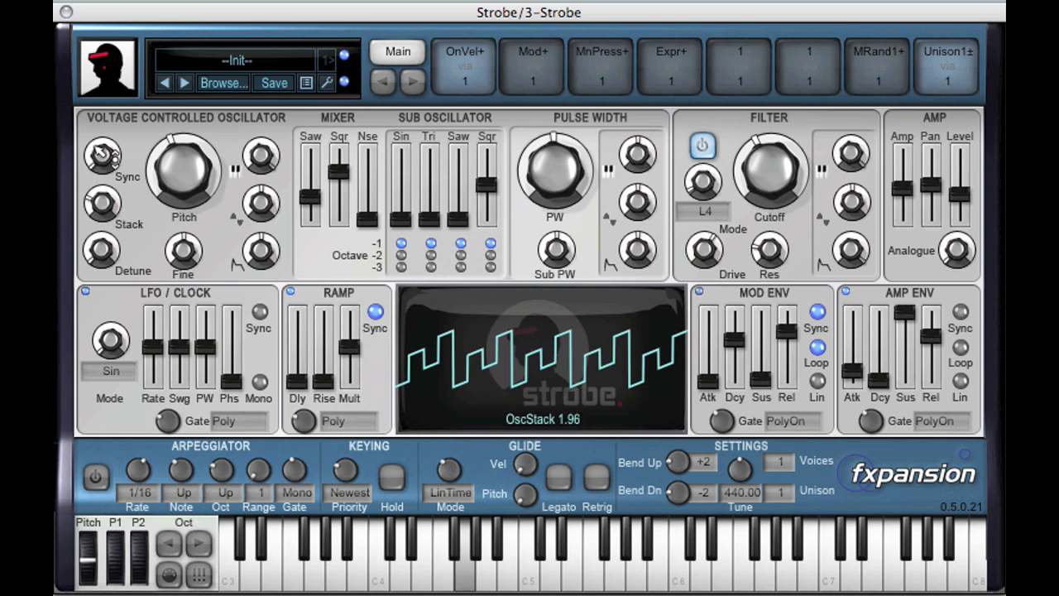
pyautogui.moveTo(97, 147); pyautogui.dragTo(97, 137)
pyautogui.moveTo(102, 236); pyautogui.dragTo(98, 208)
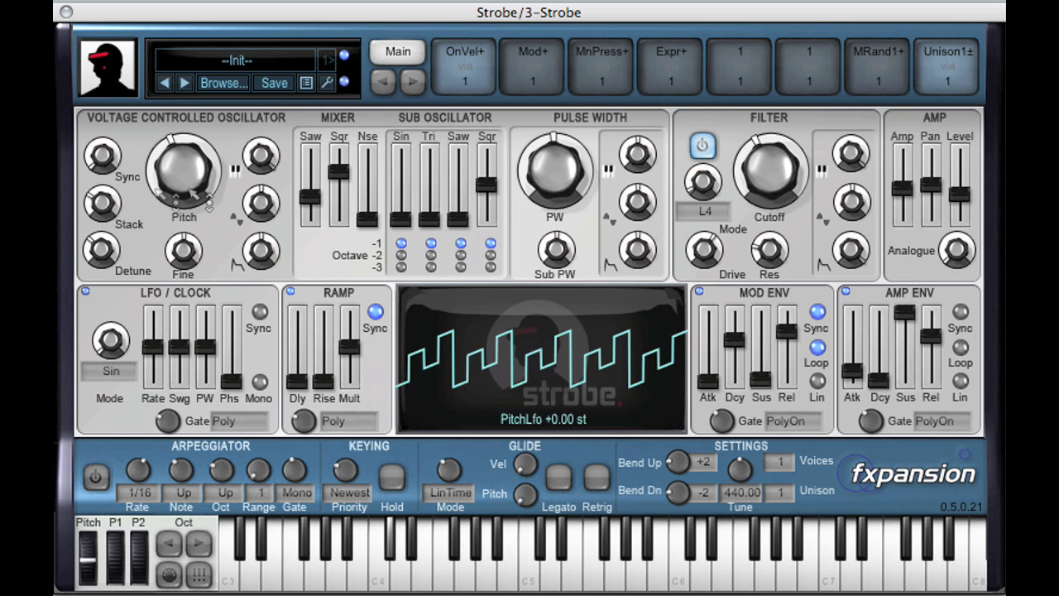
# Set the oscillator detune to exactly 7 semitones.
pyautogui.doubleClick(109, 251)
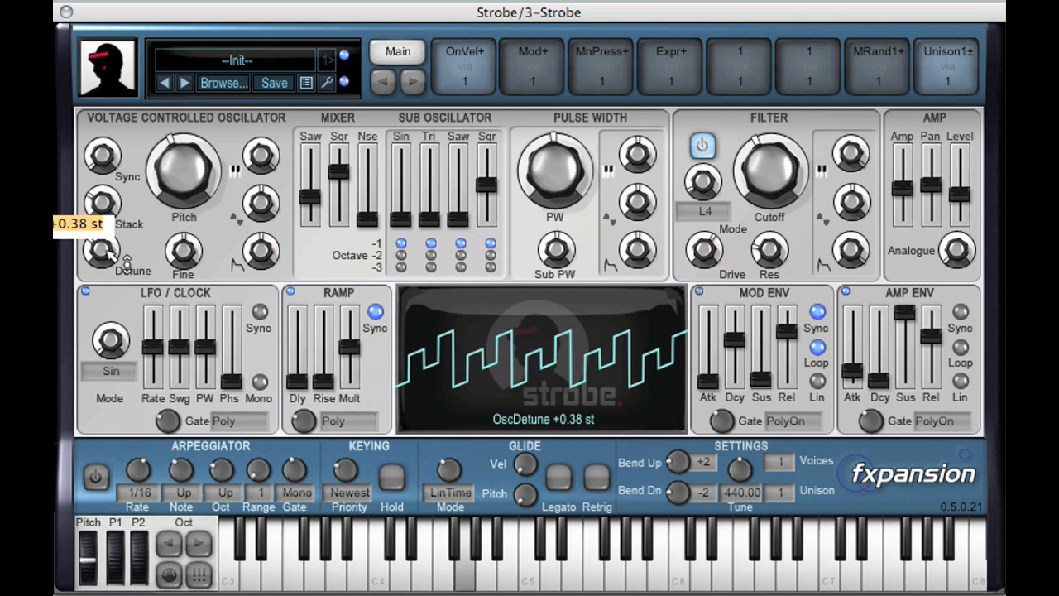
pyautogui.write('7')
pyautogui.press('Return')
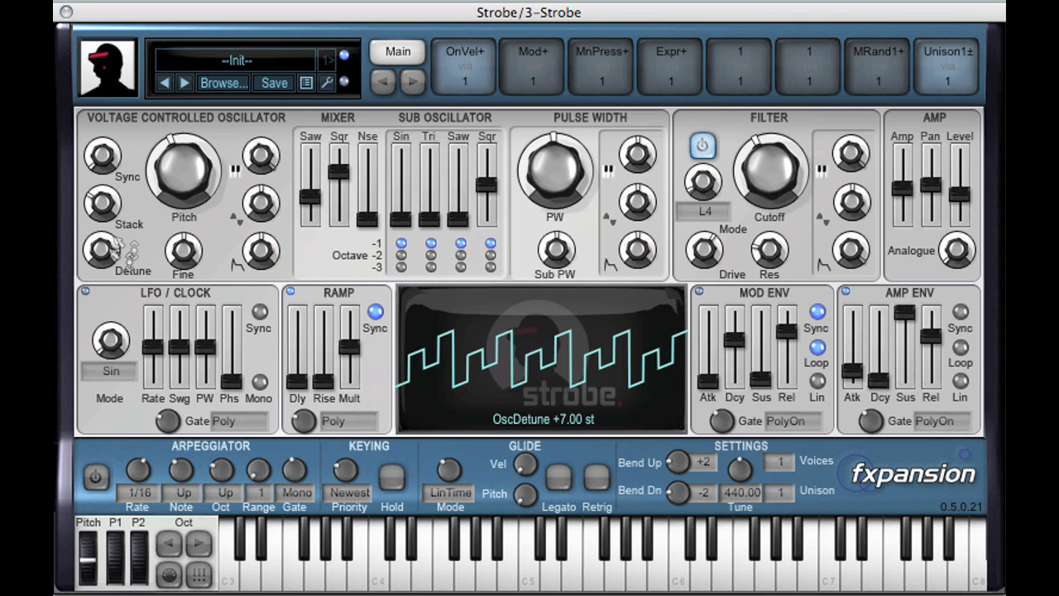
# Readjust the oscillator detune by ear and raise the oscillator's sync pitch.
pyautogui.moveTo(119, 235); pyautogui.dragTo(124, 246)
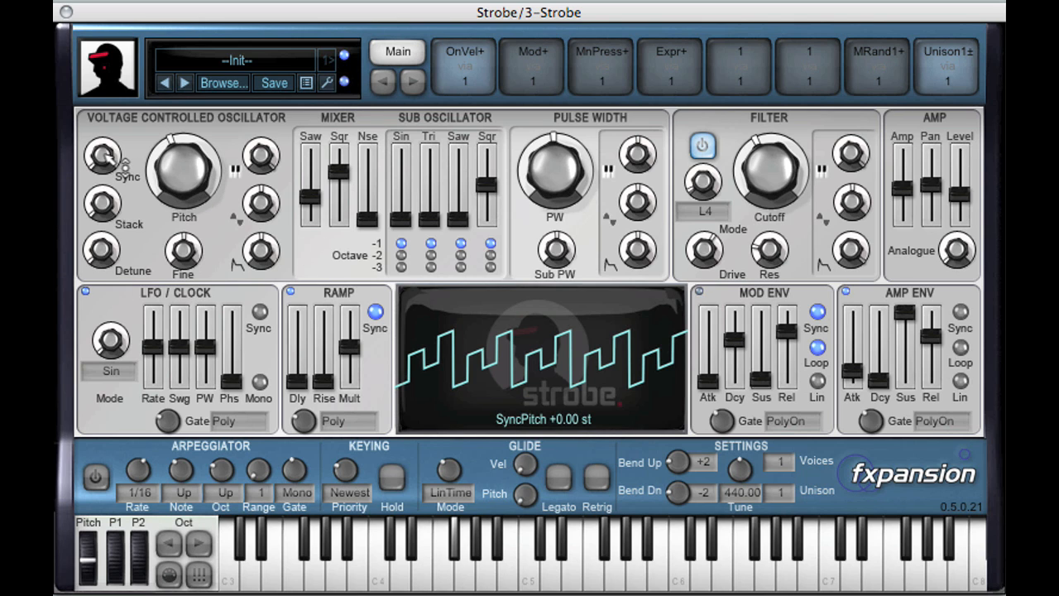
pyautogui.moveTo(119, 169); pyautogui.dragTo(145, 129)
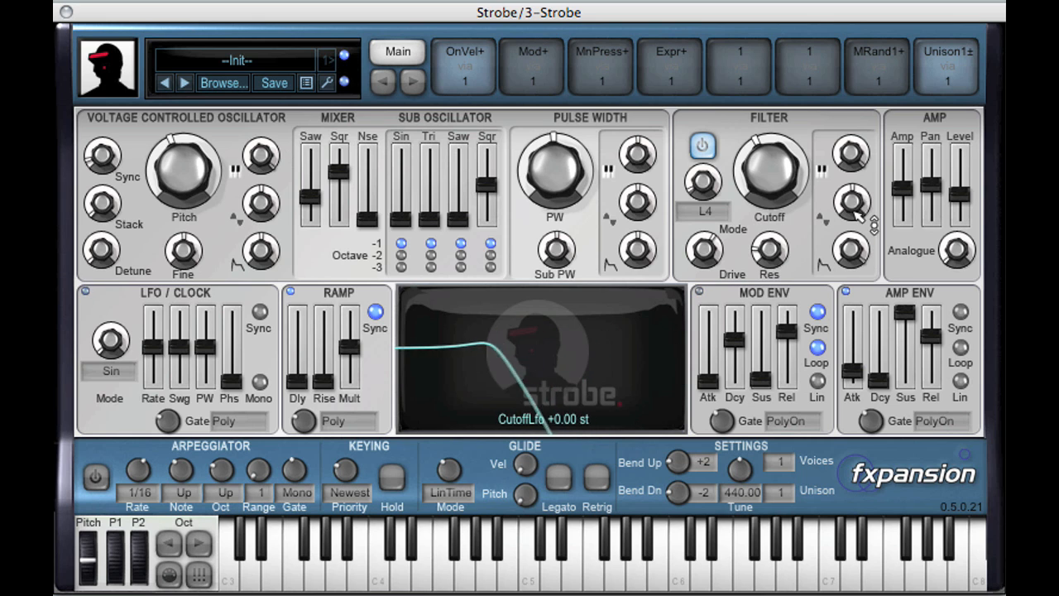
# Reduce the mod envelope's depth on the filter cutoff and adjust the LFO's depth on the cutoff.
pyautogui.moveTo(861, 252); pyautogui.dragTo(858, 370)
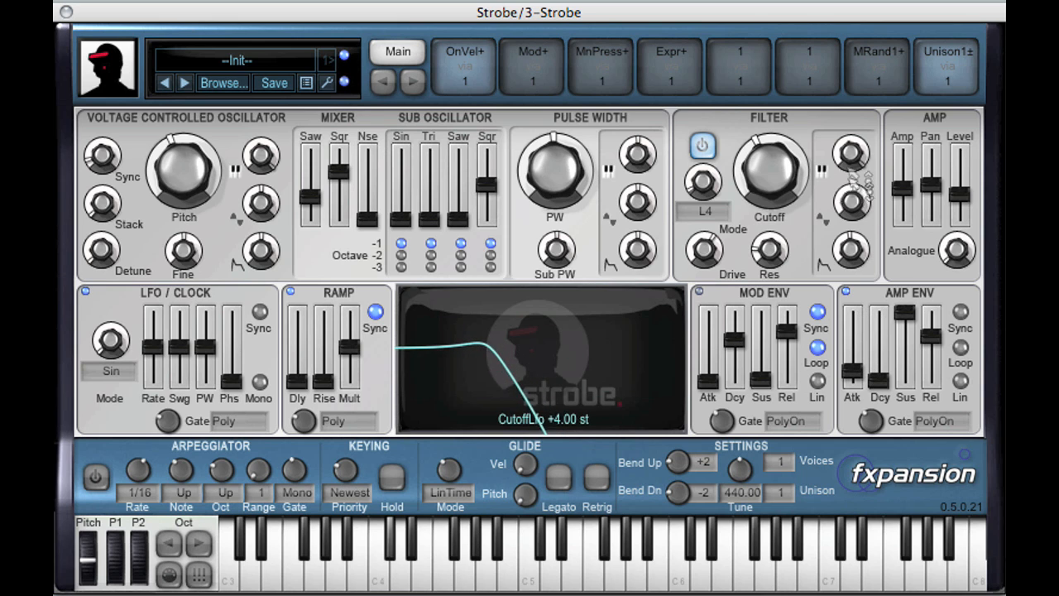
pyautogui.moveTo(850, 124); pyautogui.dragTo(835, 95)
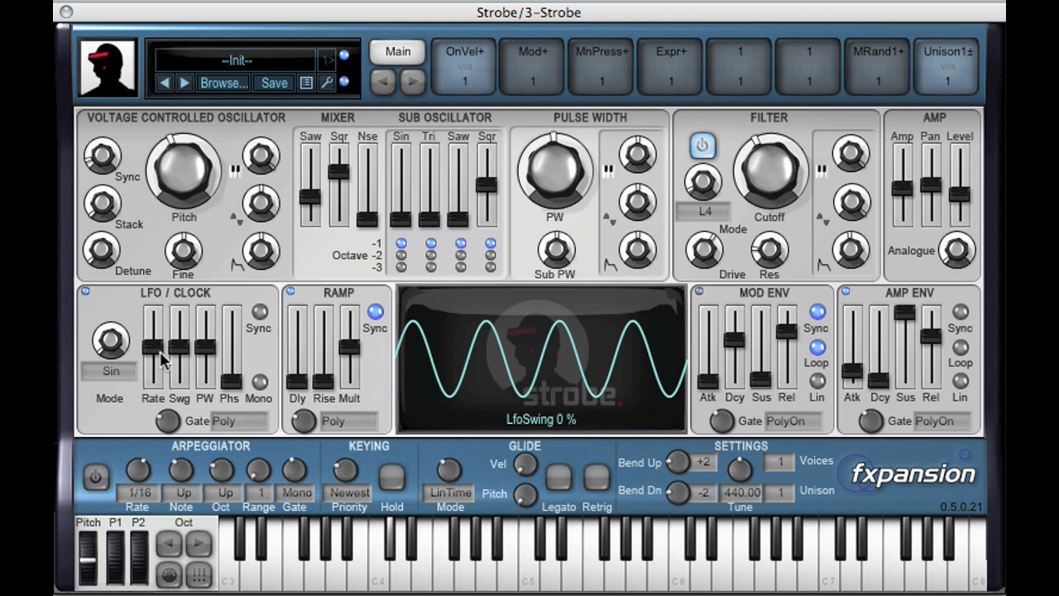
# Switch the LFO to Saw-Up and try rates up to about 23.33 Hz, ending with a tempo-synced rate around a 1/8 note.
pyautogui.moveTo(117, 339); pyautogui.dragTo(133, 291)
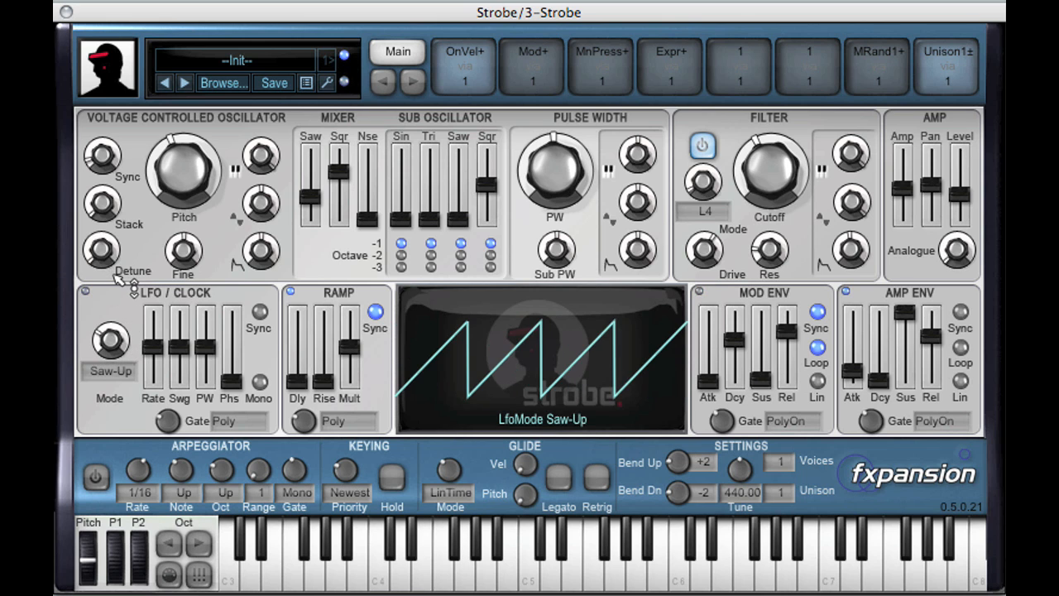
pyautogui.moveTo(154, 347)
pyautogui.mouseDown()
pyautogui.moveTo(160, 363)
pyautogui.moveTo(156, 331)
pyautogui.mouseUp()
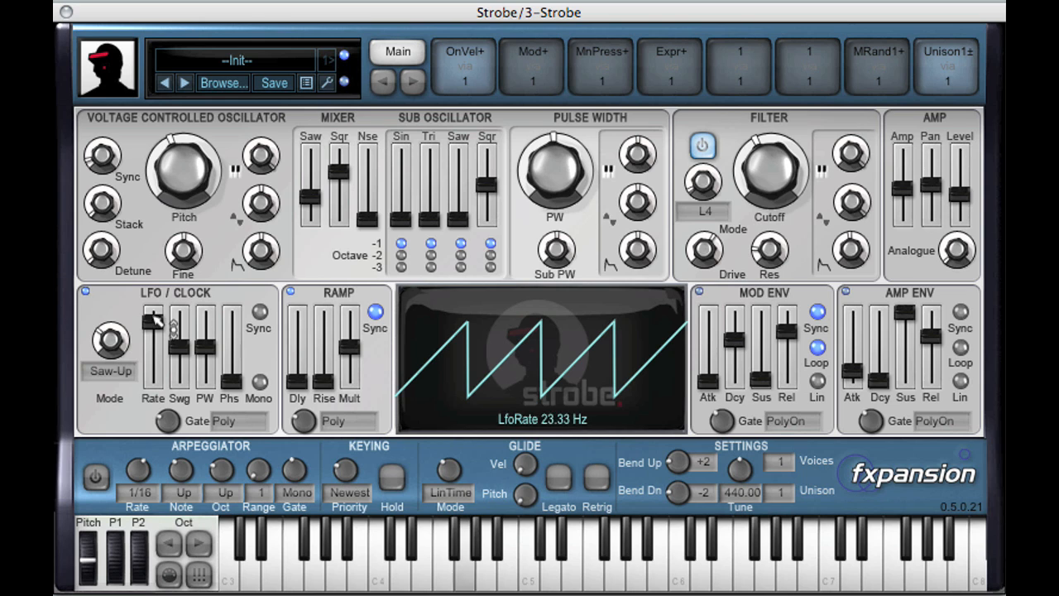
pyautogui.moveTo(154, 327); pyautogui.dragTo(157, 341)
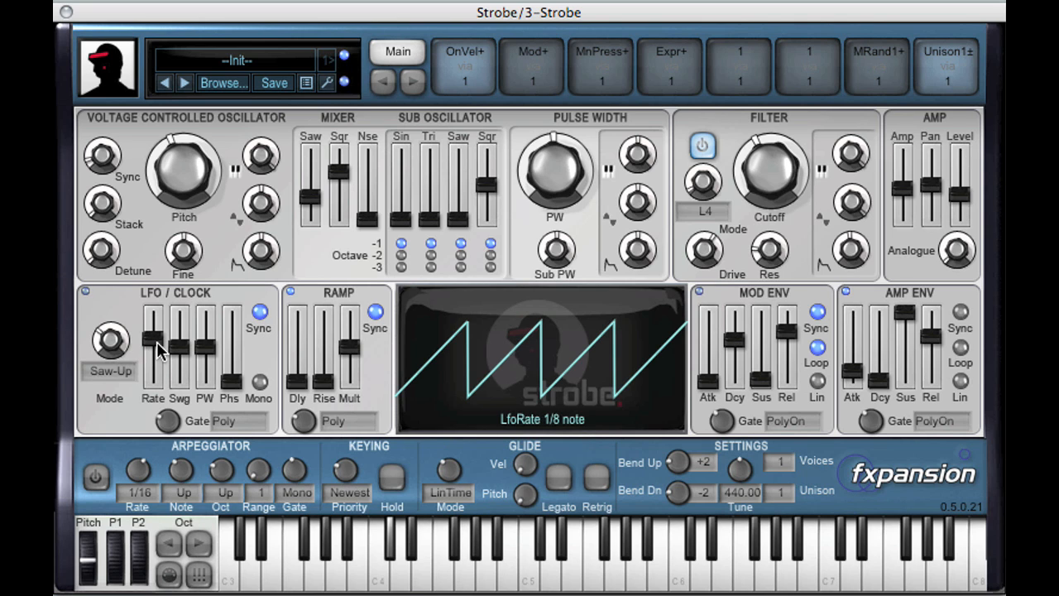
pyautogui.moveTo(162, 350); pyautogui.dragTo(162, 346)
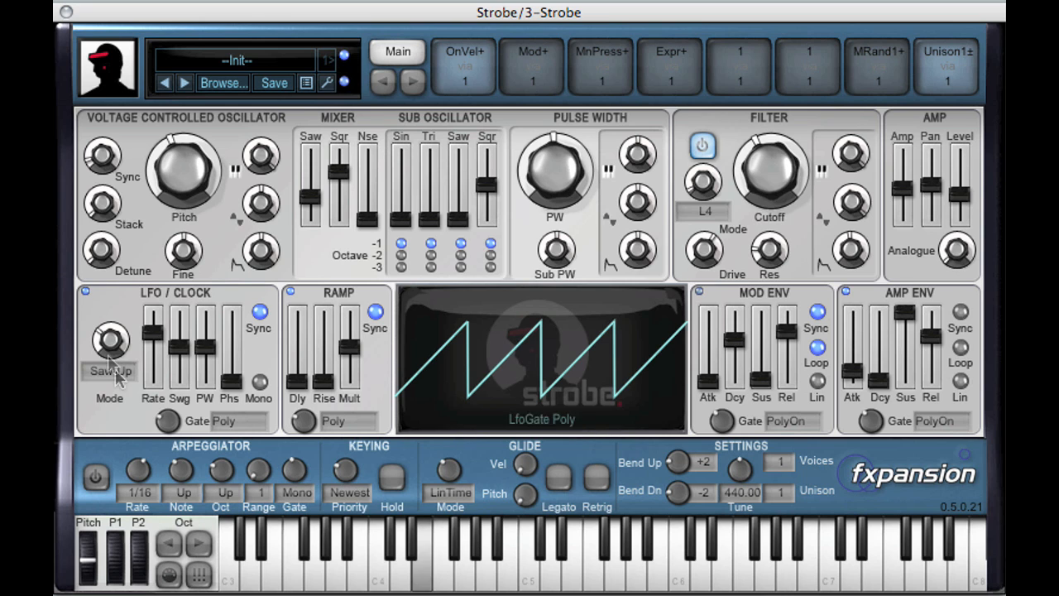
# Return the LFO to the Sin shape and audition different swing and pulse width amounts on it.
pyautogui.moveTo(113, 341); pyautogui.dragTo(130, 445)
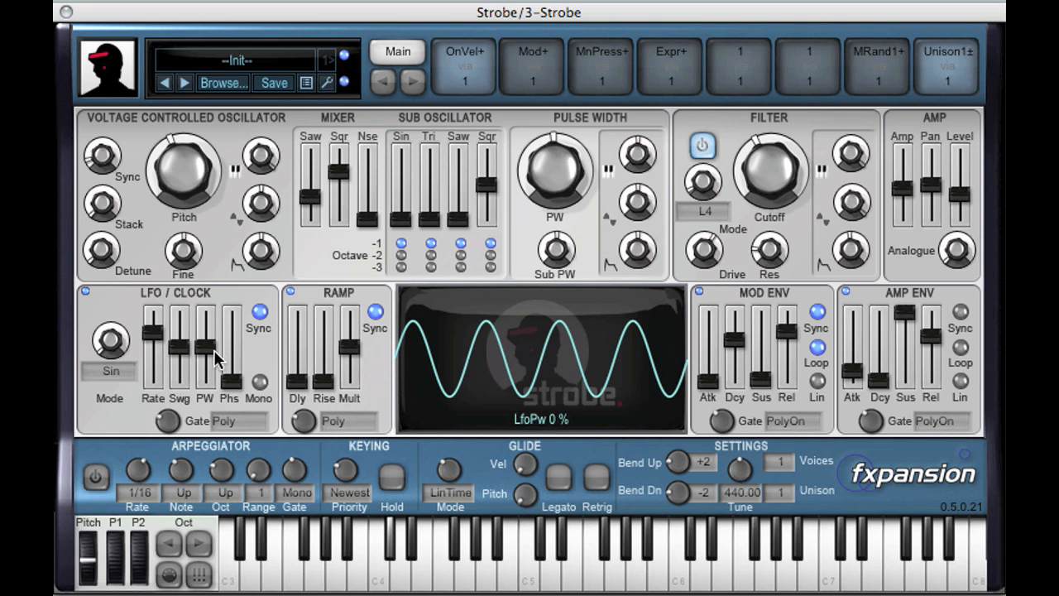
pyautogui.moveTo(184, 356); pyautogui.dragTo(206, 362)
pyautogui.moveTo(204, 373); pyautogui.dragTo(190, 334)
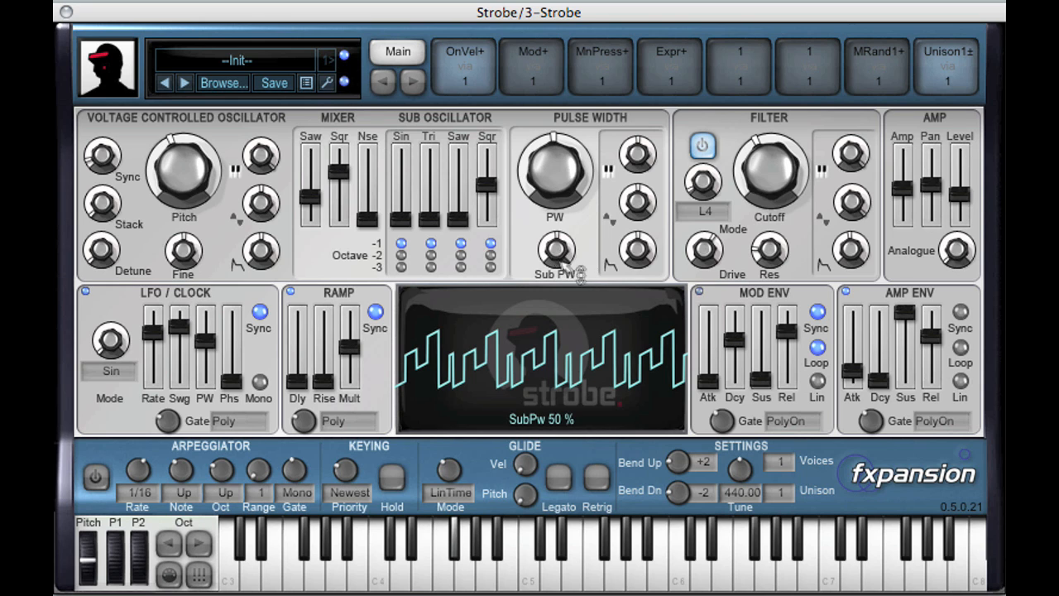
# Adjust the oscillator pulse width and set the LFO's depth on it to about 51 %.
pyautogui.moveTo(570, 164); pyautogui.dragTo(622, 158)
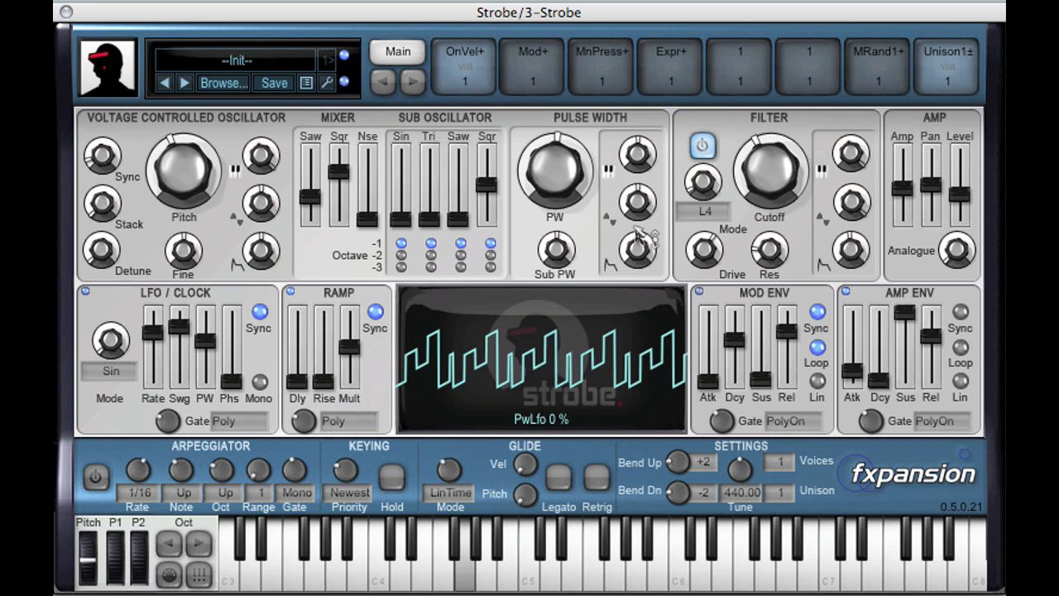
pyautogui.moveTo(639, 159); pyautogui.dragTo(644, 149)
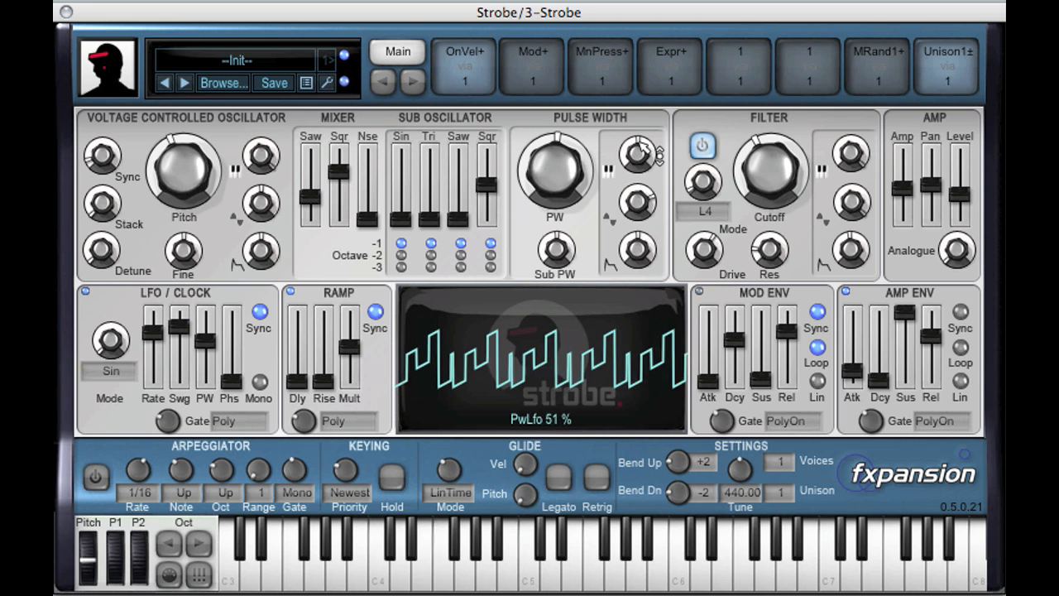
# Slow the LFO rate to about a 1/4t note and lower the LFO swing to about -10 %.
pyautogui.moveTo(157, 344)
pyautogui.moveTo(162, 348); pyautogui.dragTo(163, 350)
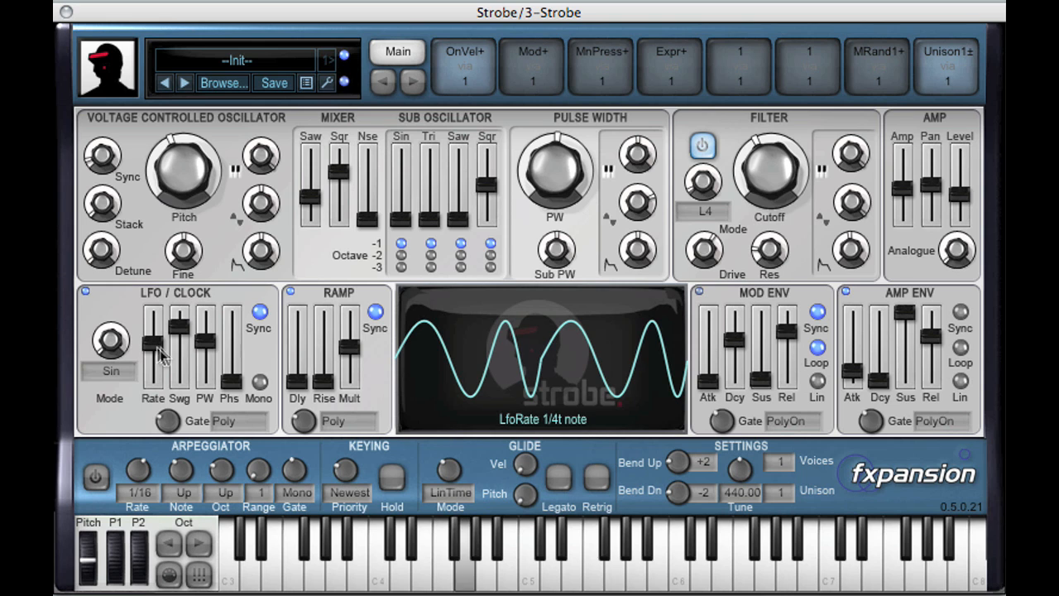
pyautogui.moveTo(186, 339); pyautogui.dragTo(182, 368)
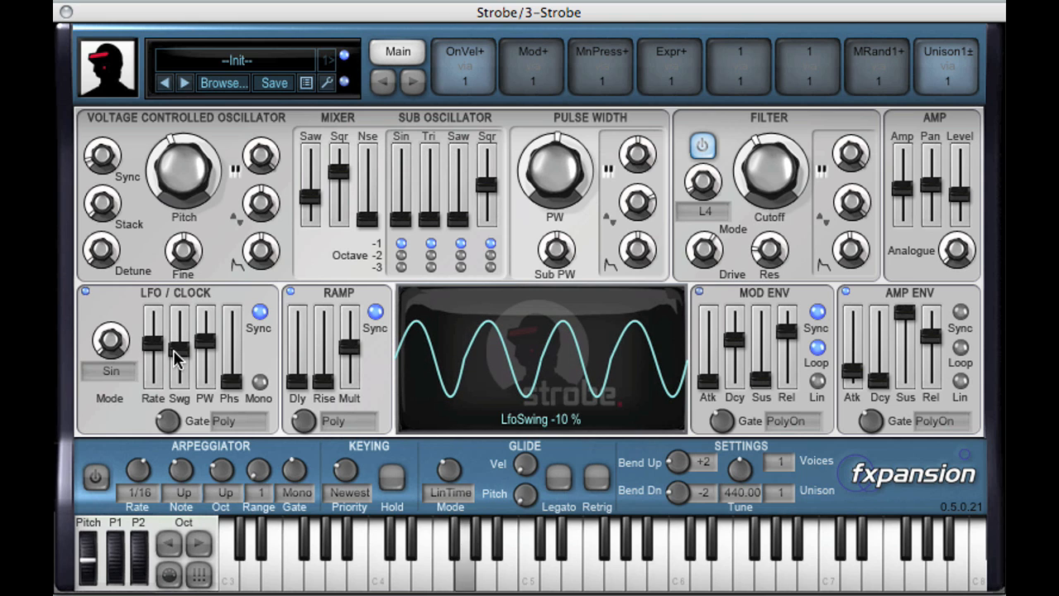
# Reset the LFO's swing and pulse width parameters to their defaults.
pyautogui.rightClick(176, 355)
pyautogui.click(189, 354)
pyautogui.rightClick(203, 354)
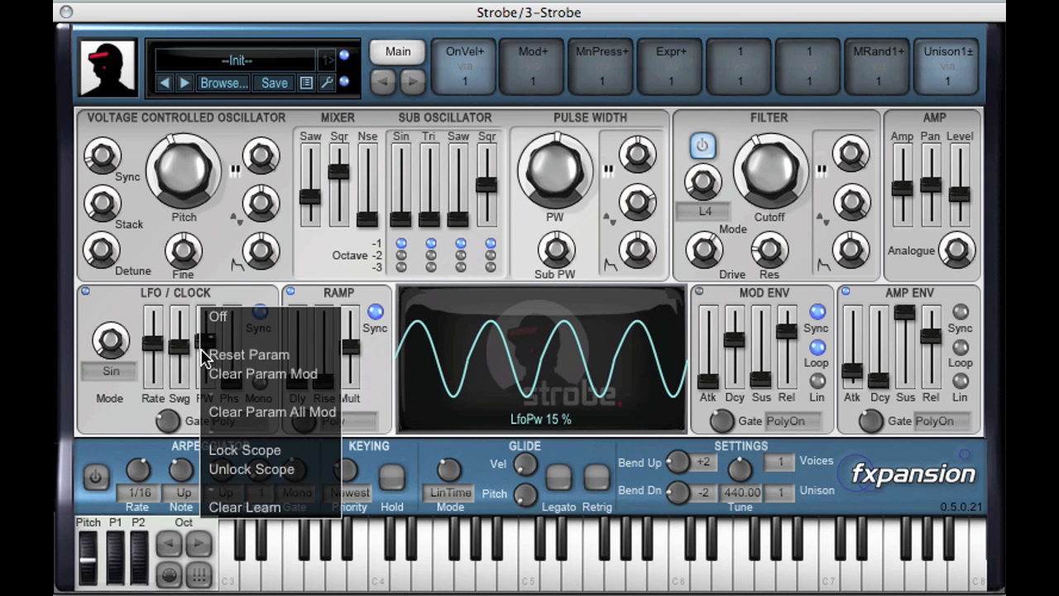
pyautogui.click(208, 354)
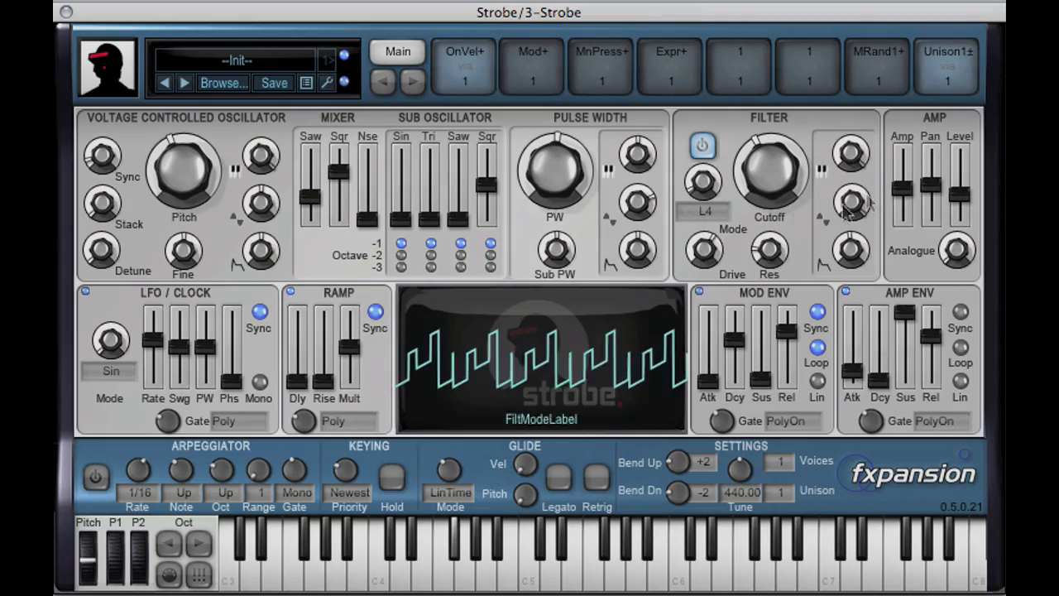
# Readjust the modulation depths on the filter cutoff.
pyautogui.moveTo(862, 207); pyautogui.dragTo(849, 312)
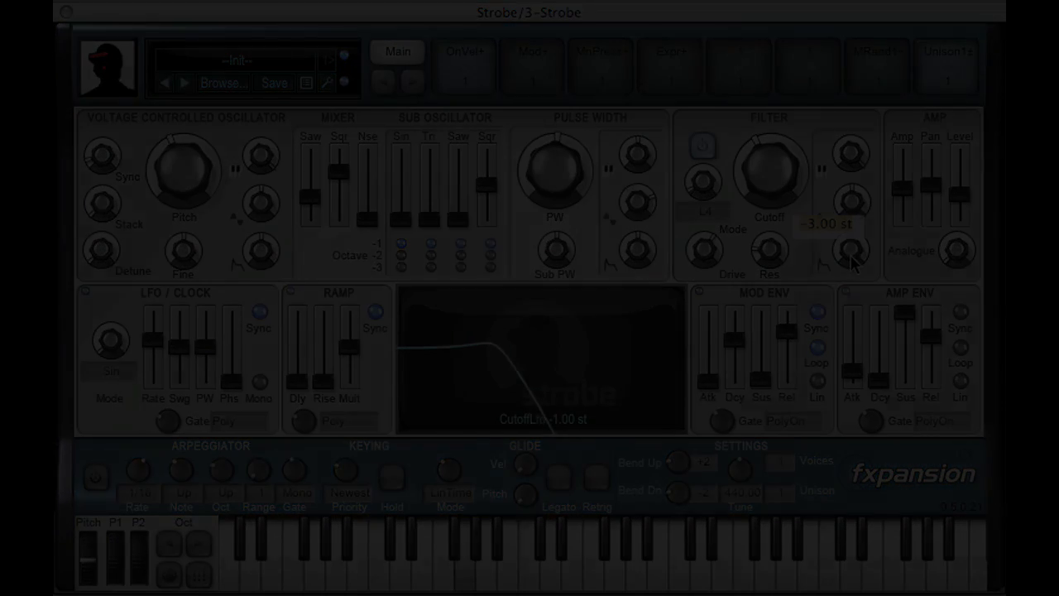